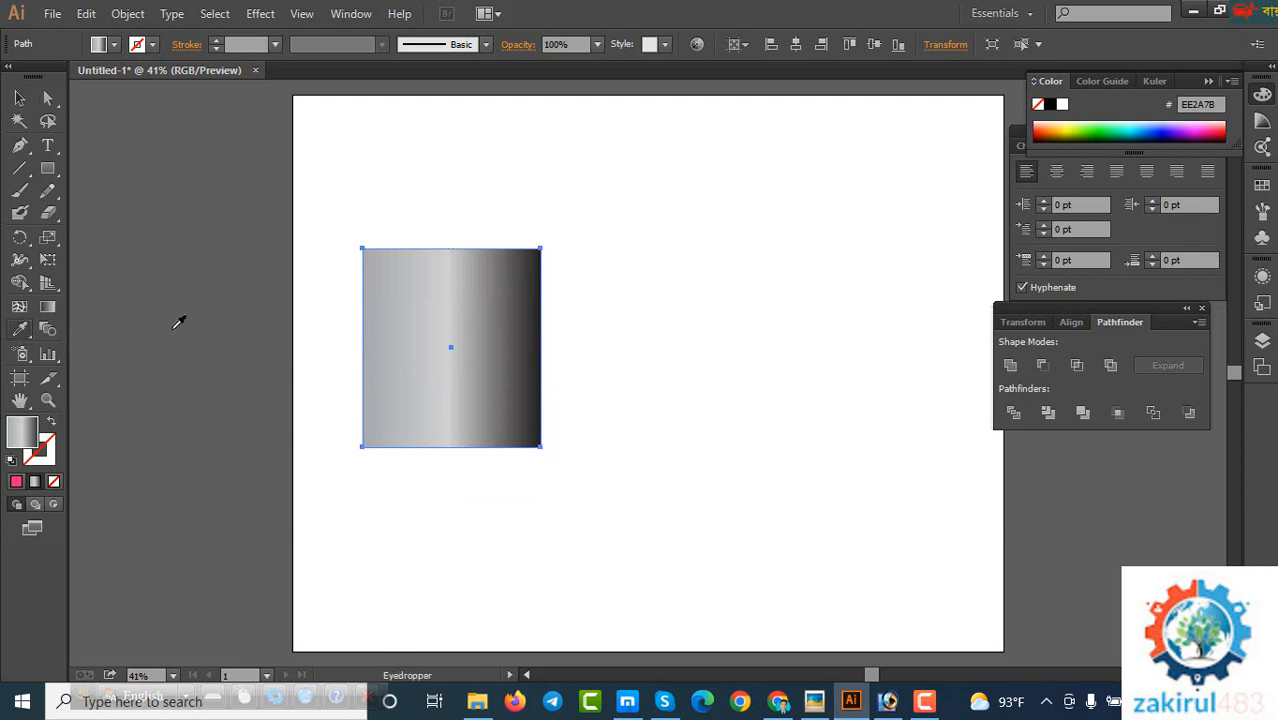
Try to fill the selected rectangle with the dark brown 602626
{"action": "left_click", "coordinate": [318, 318]}
{"action": "double_click", "coordinate": [27, 437]}
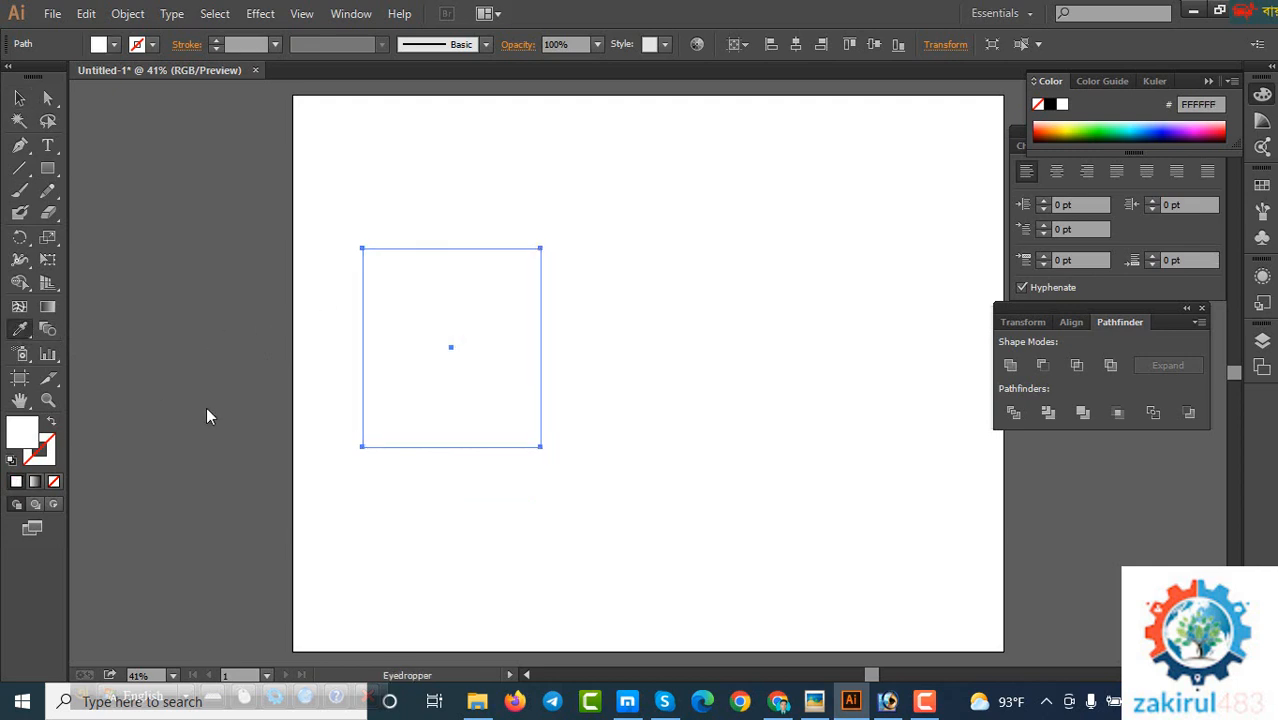
{"action": "left_click", "coordinate": [206, 416]}
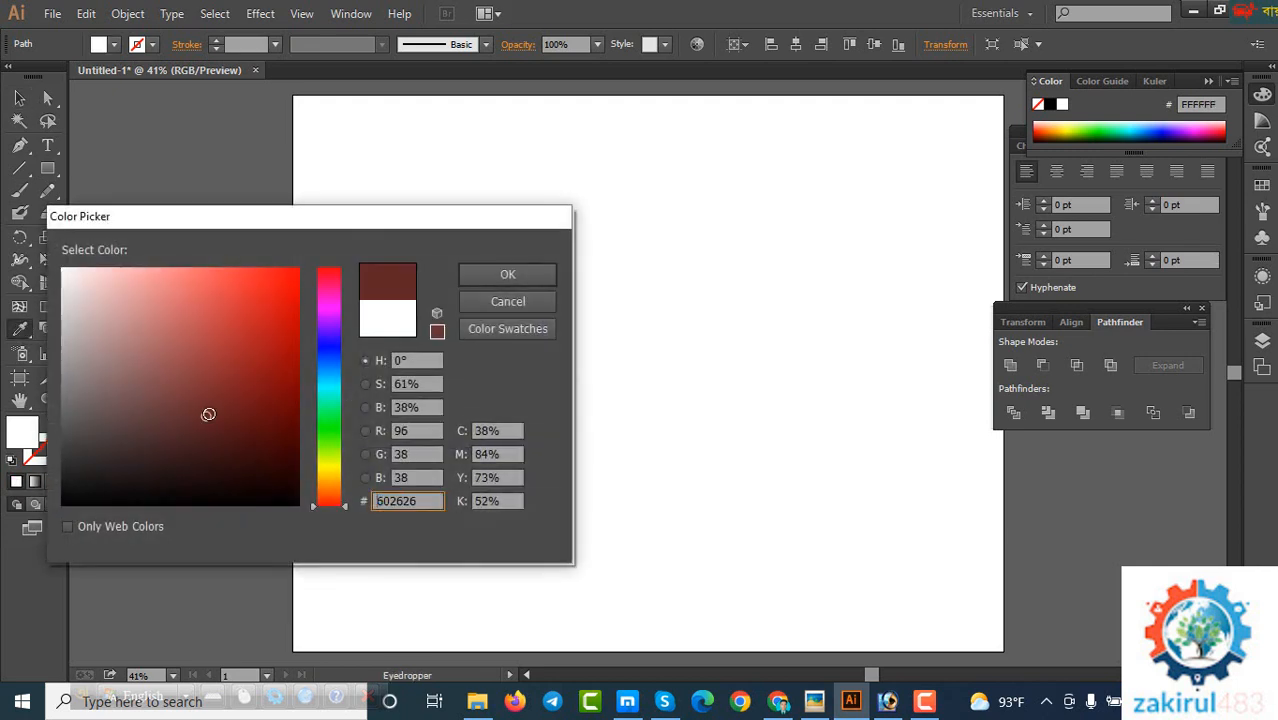
{"action": "left_click", "coordinate": [519, 274]}
{"action": "left_click", "coordinate": [626, 272]}
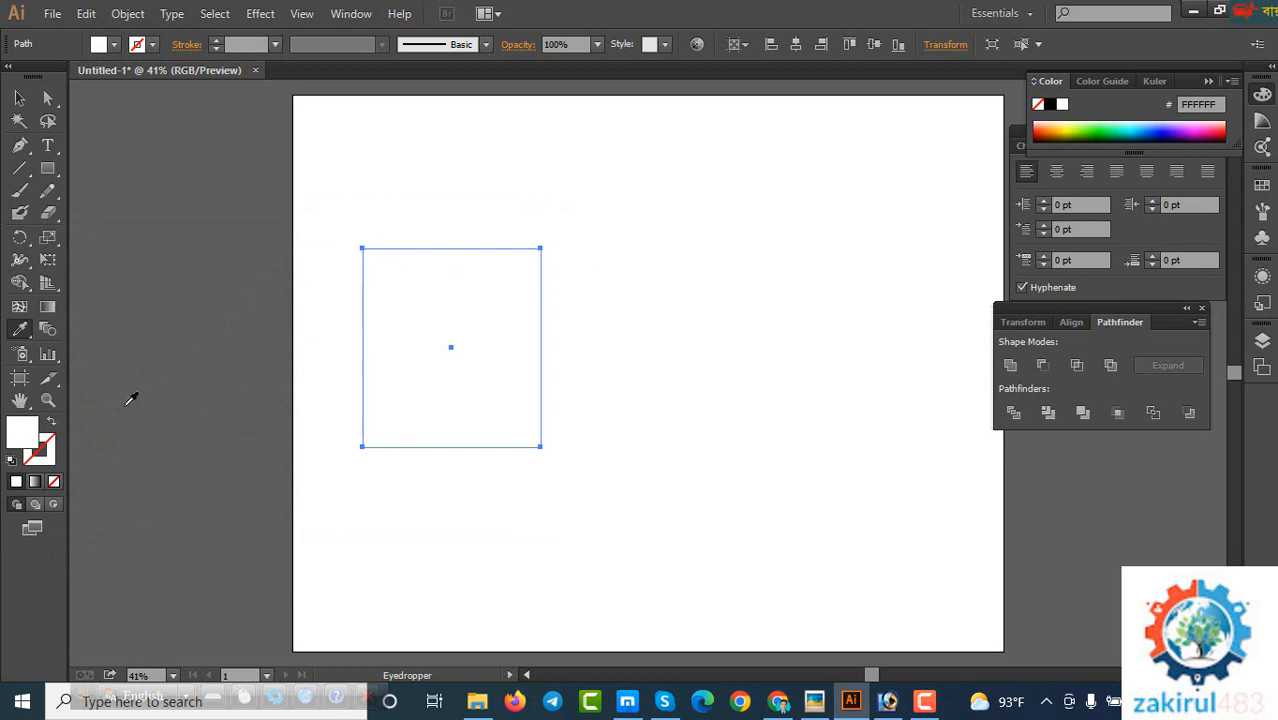
Fill the selected rectangle with the solid dark red 9B1010
{"action": "double_click", "coordinate": [24, 437]}
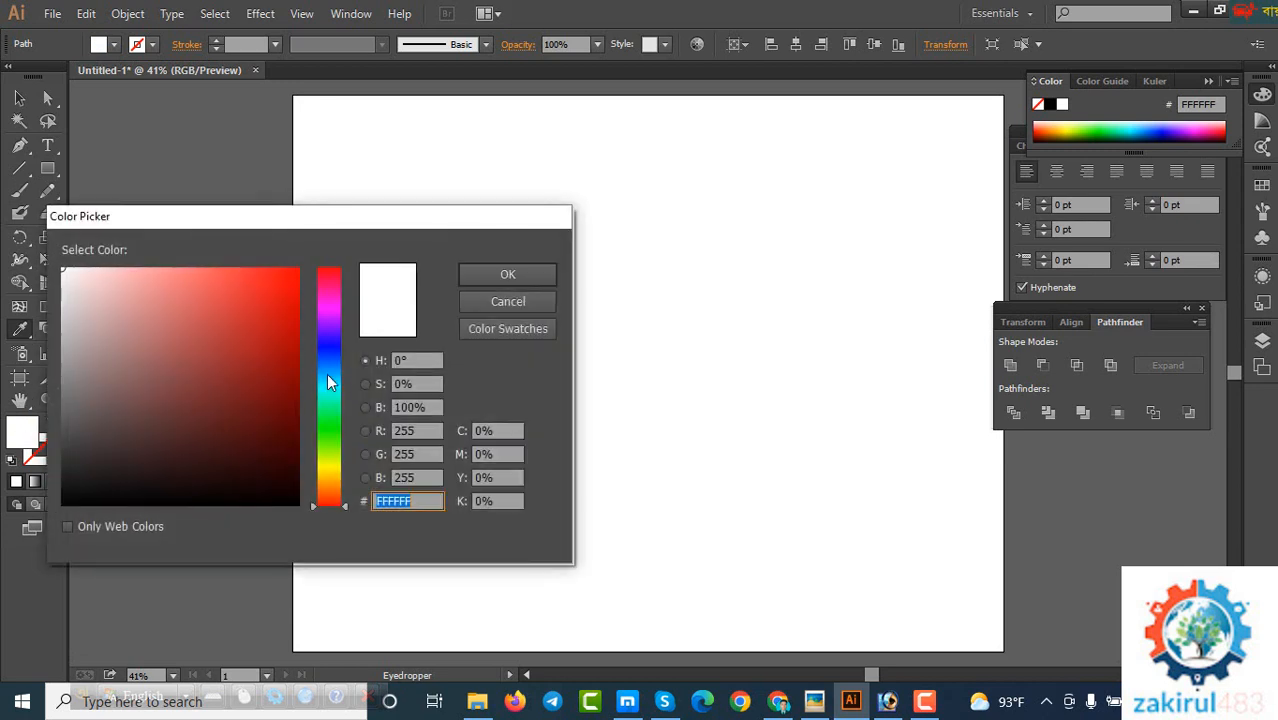
{"action": "left_click", "coordinate": [275, 360]}
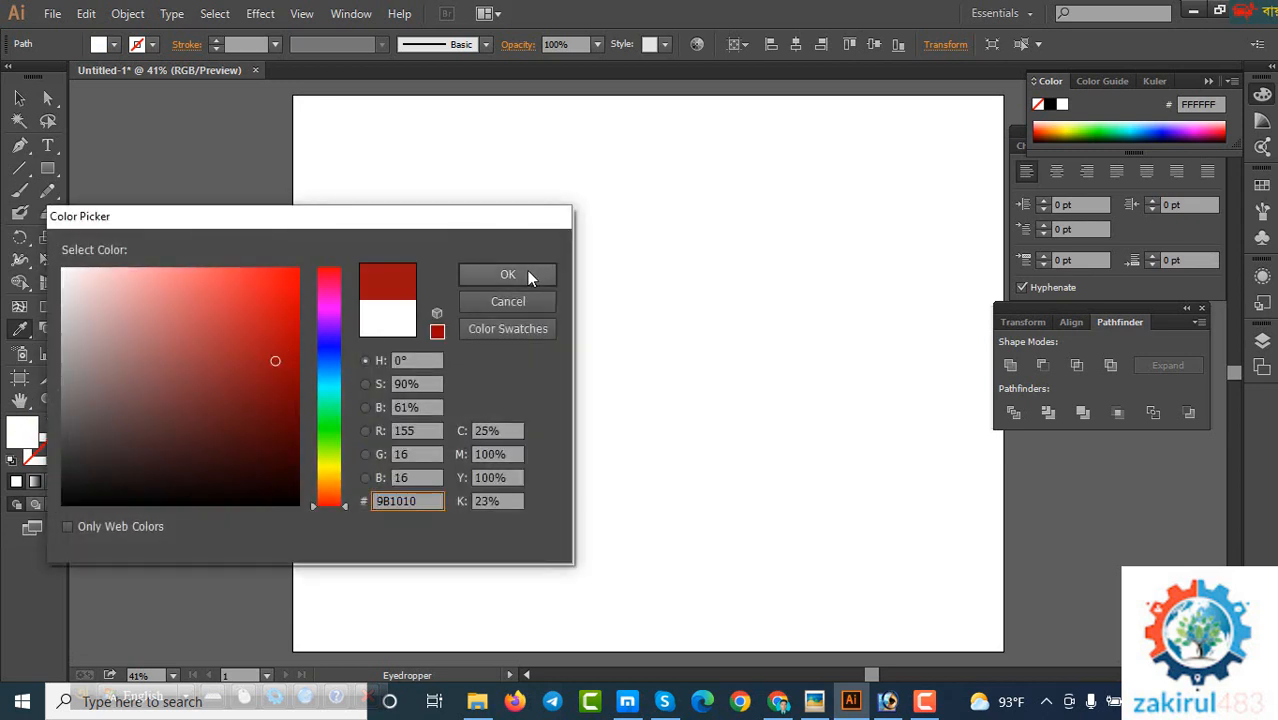
{"action": "left_click", "coordinate": [510, 274]}
Move the red rectangle toward the middle of the artboard and deselect it
{"action": "left_click", "coordinate": [22, 99]}
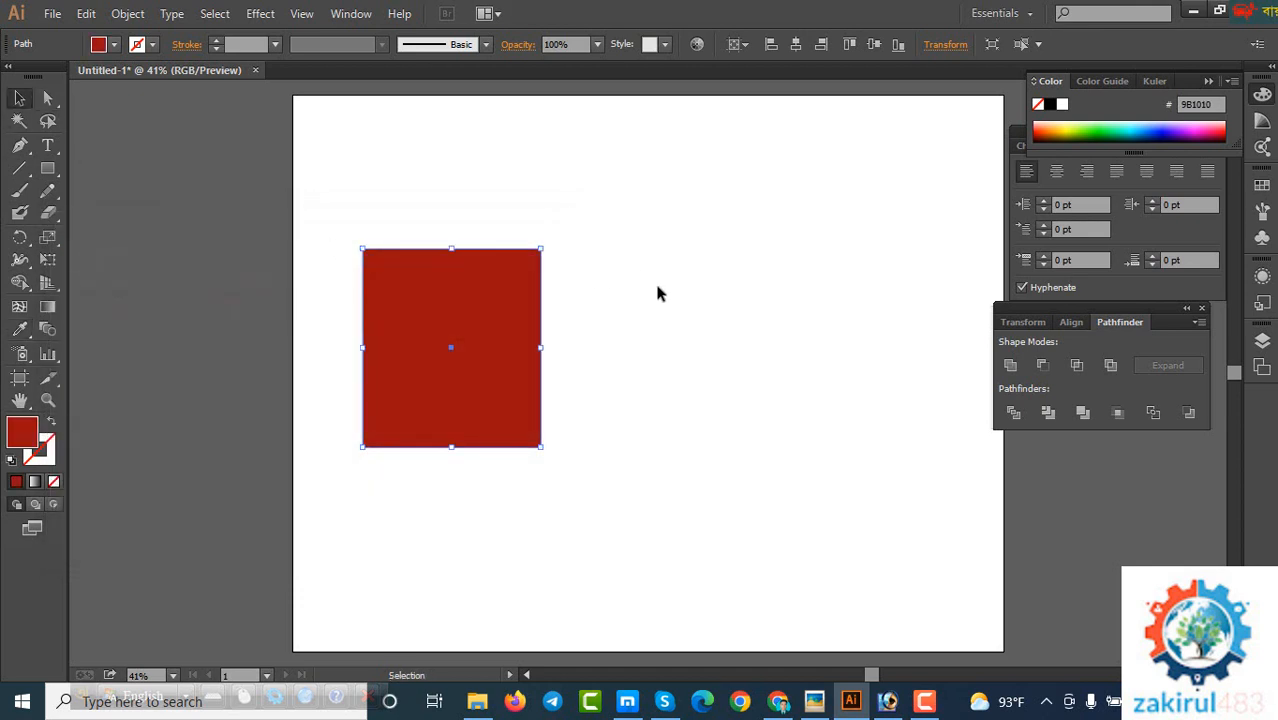
{"action": "left_click", "coordinate": [656, 288]}
{"action": "left_click_drag", "start_coordinate": [494, 354], "coordinate": [625, 338]}
{"action": "left_click", "coordinate": [785, 305]}
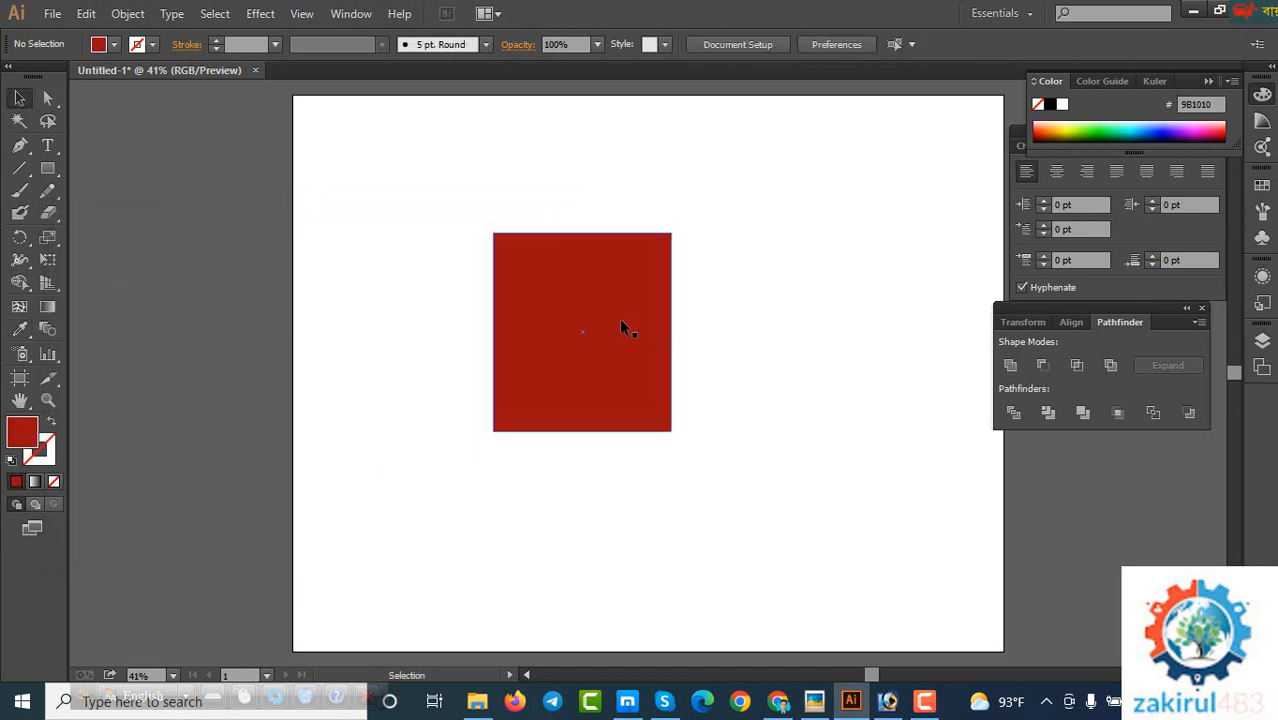
Apply the white-to-black linear gradient to the rectangle and dismiss the gradient settings
{"action": "left_click", "coordinate": [542, 331]}
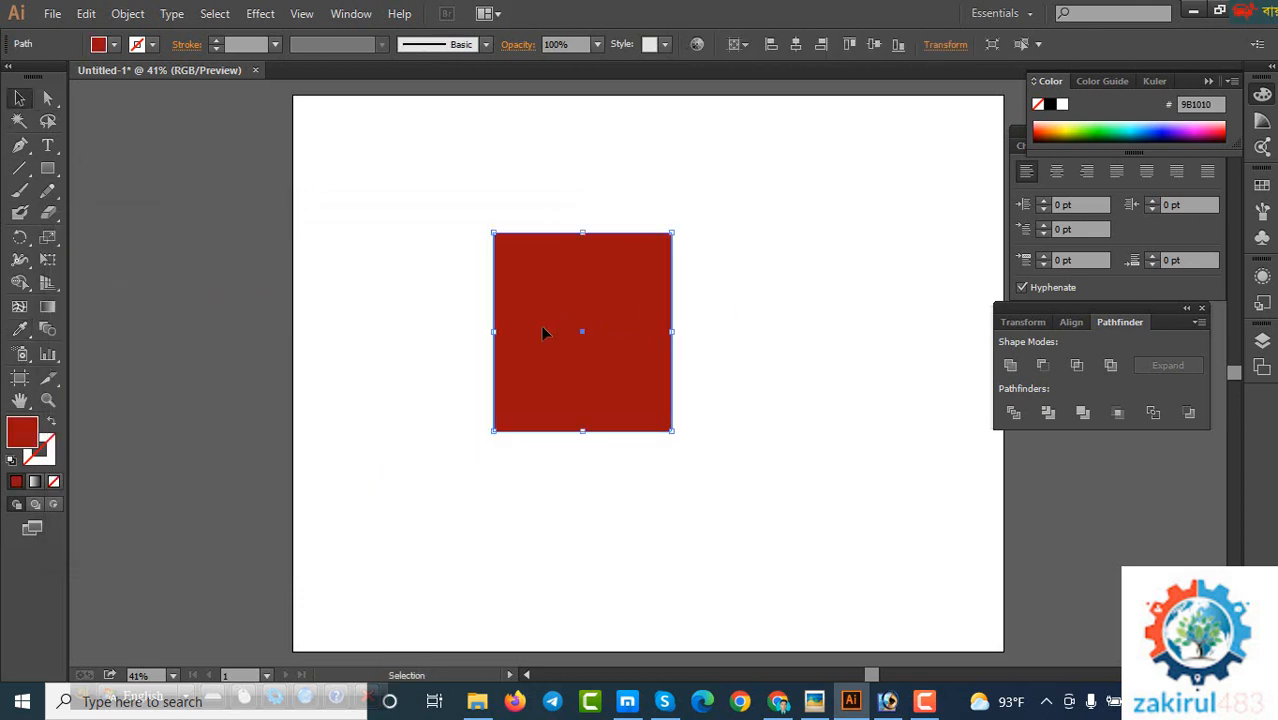
{"action": "left_click", "coordinate": [35, 482]}
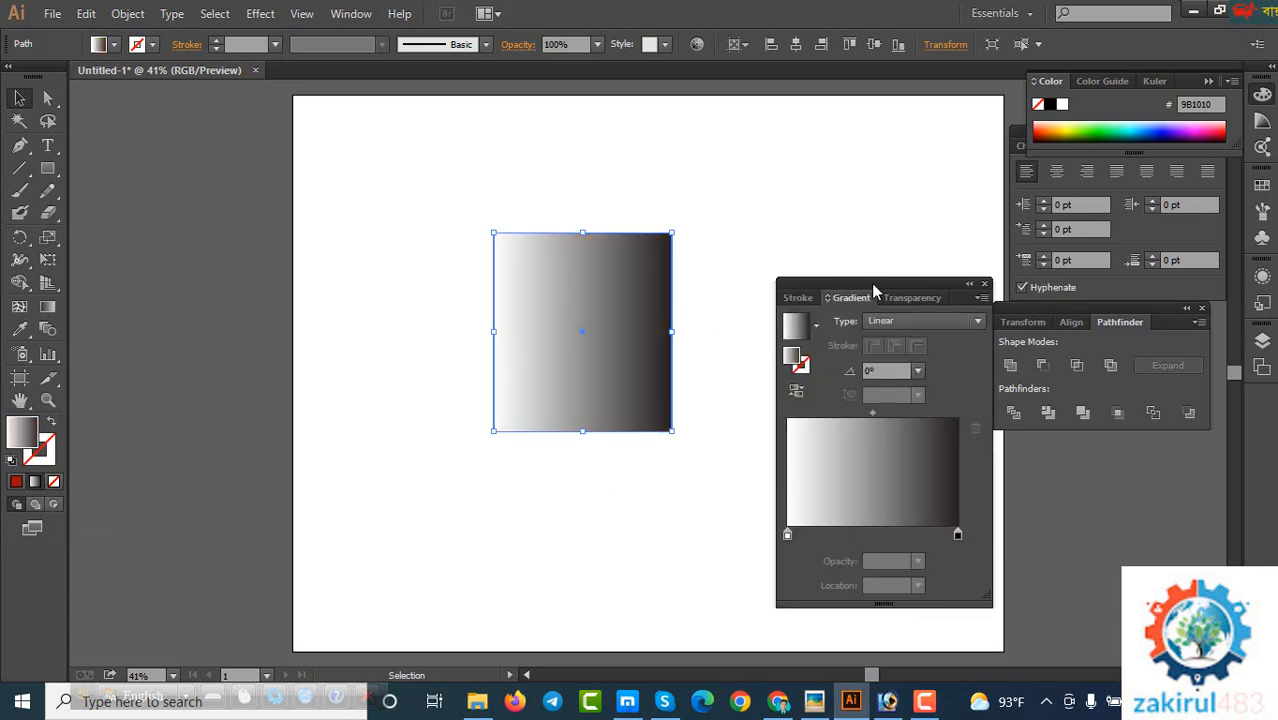
{"action": "left_click_drag", "start_coordinate": [872, 283], "coordinate": [837, 266]}
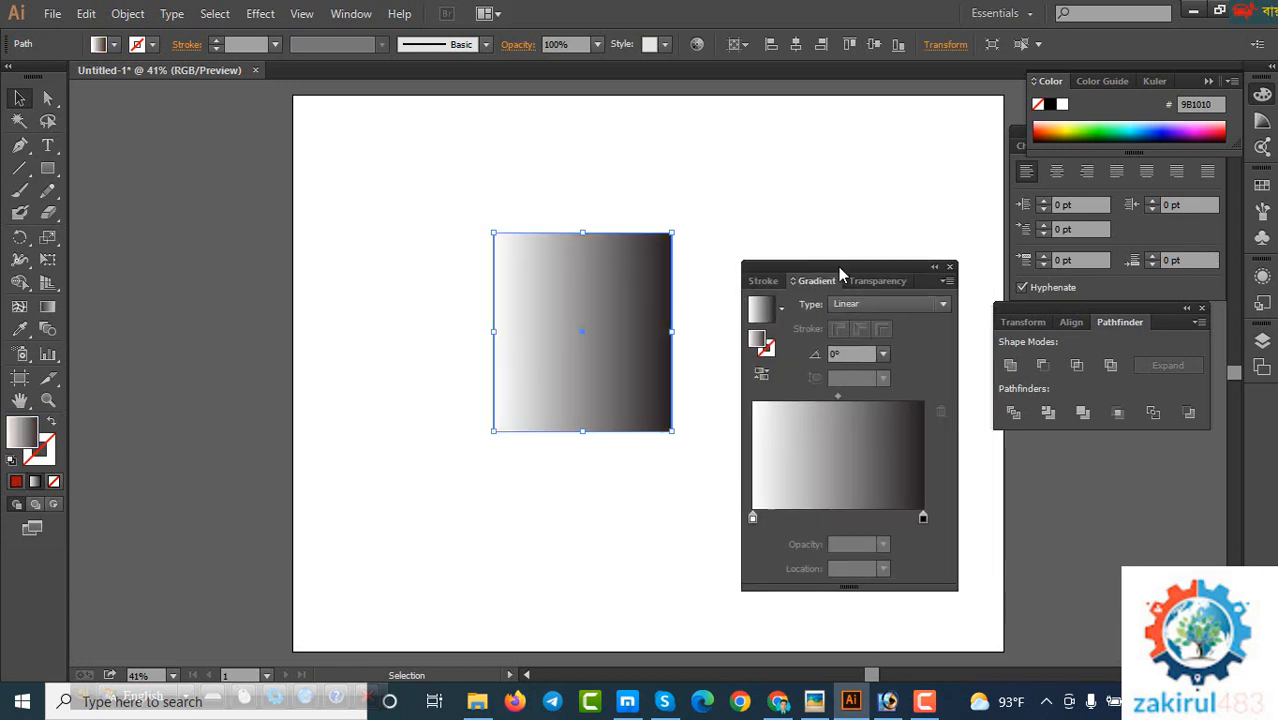
{"action": "left_click", "coordinate": [951, 268]}
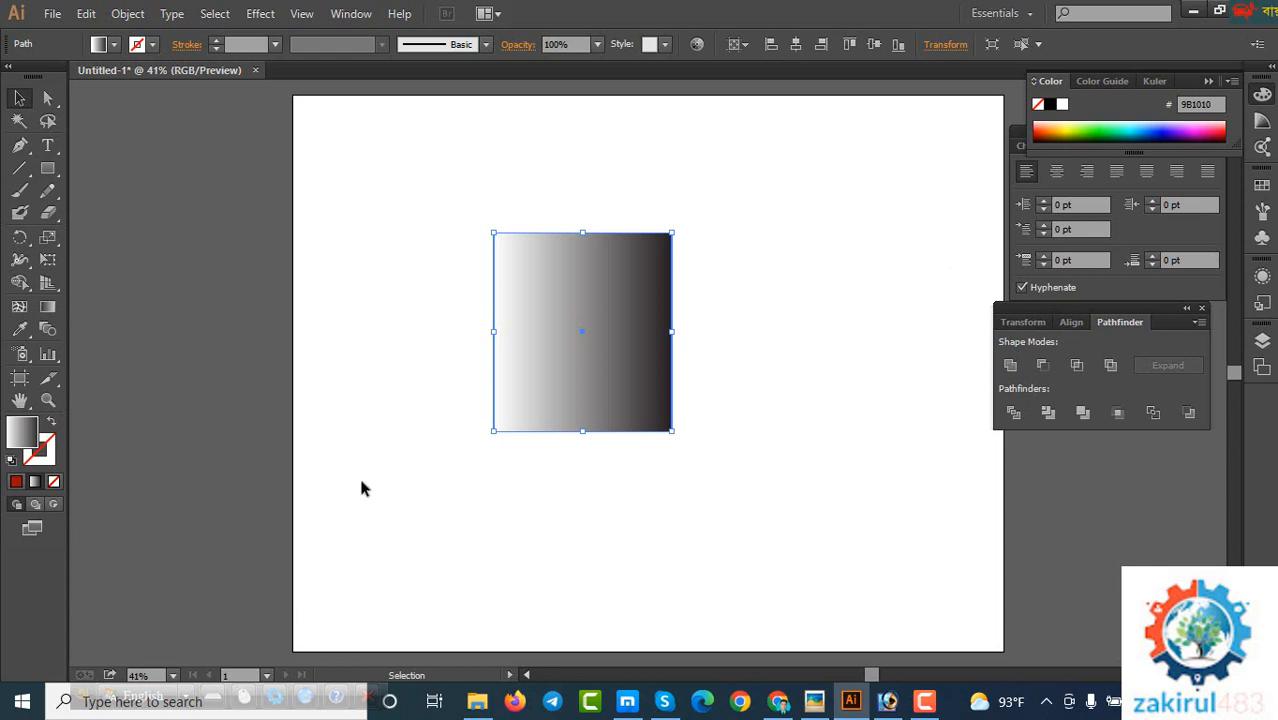
Reopen the gradient settings and place them beside the rectangle, clear of the artwork
{"action": "left_click", "coordinate": [349, 13]}
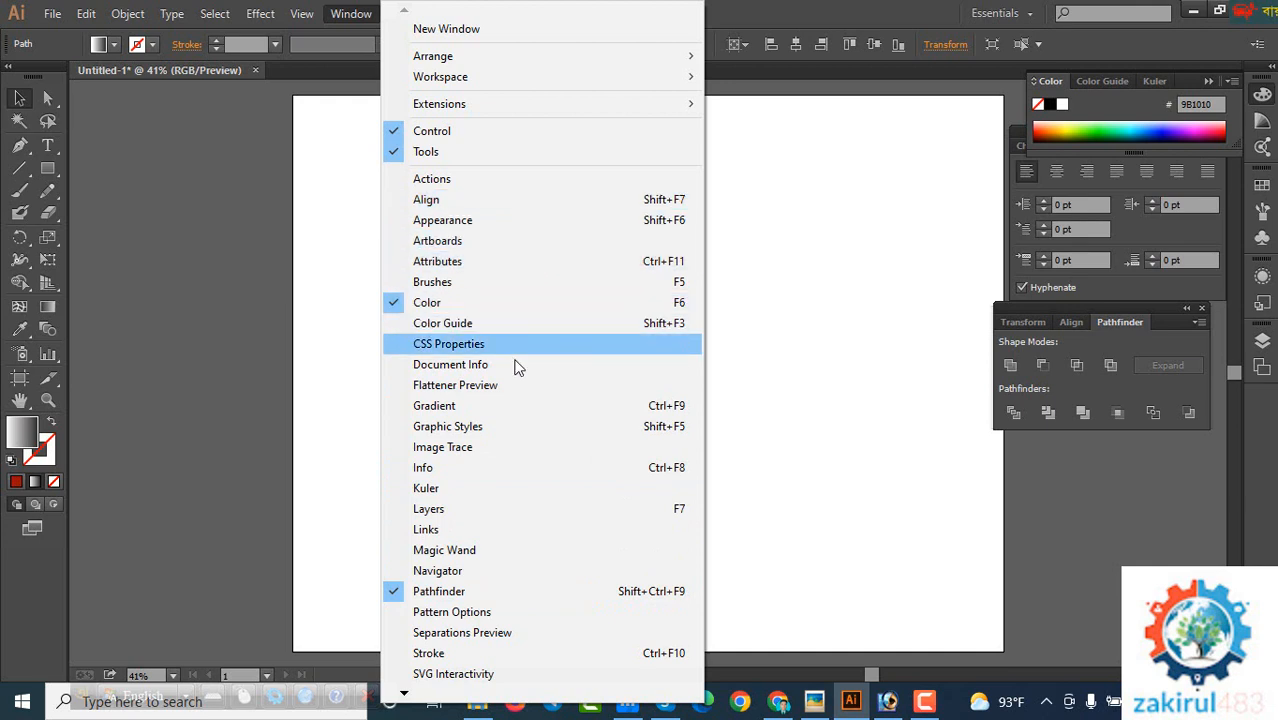
{"action": "left_click", "coordinate": [434, 406]}
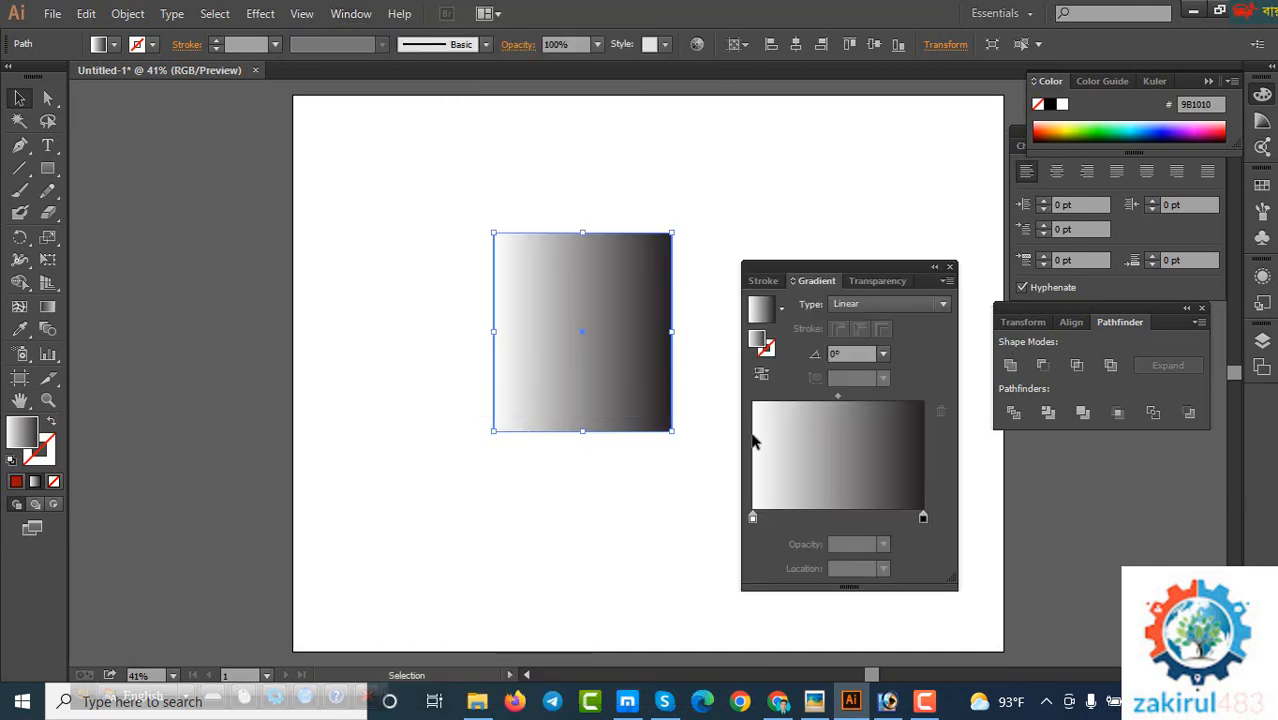
{"action": "left_click_drag", "start_coordinate": [871, 268], "coordinate": [865, 175]}
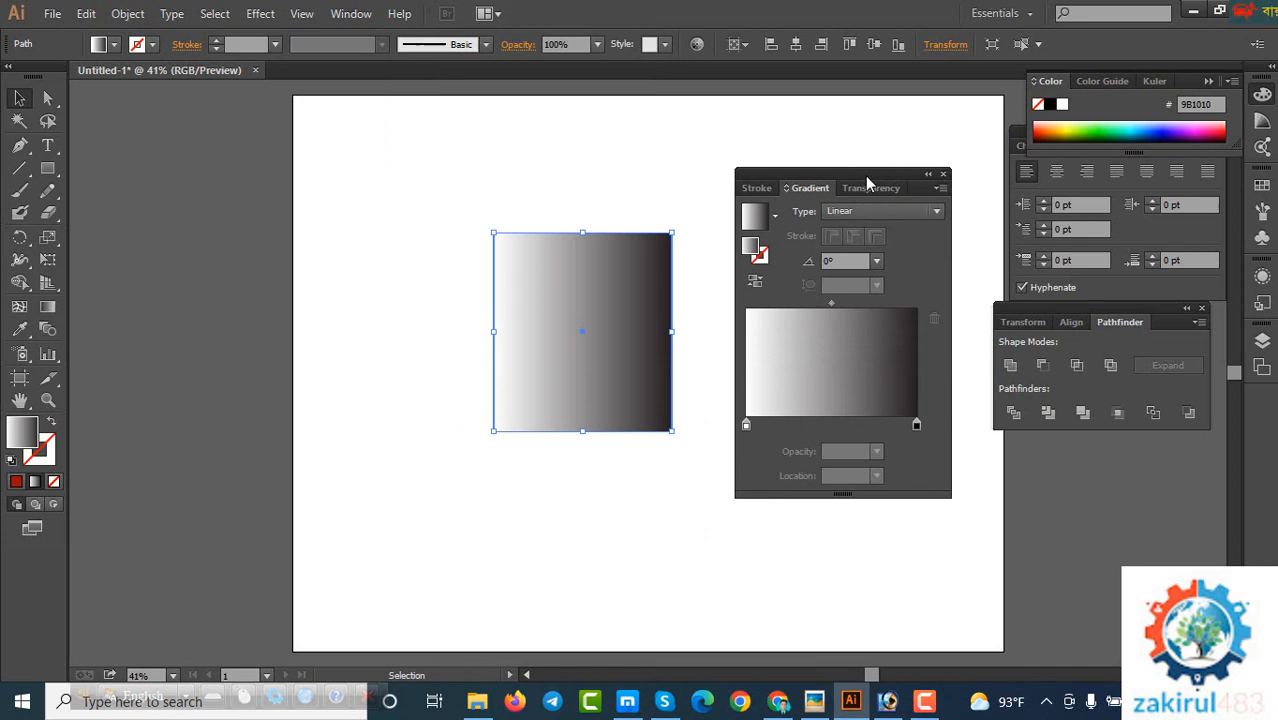
Change the gradient's white starting stop to the magenta swatch EC008C
{"action": "left_click", "coordinate": [746, 426]}
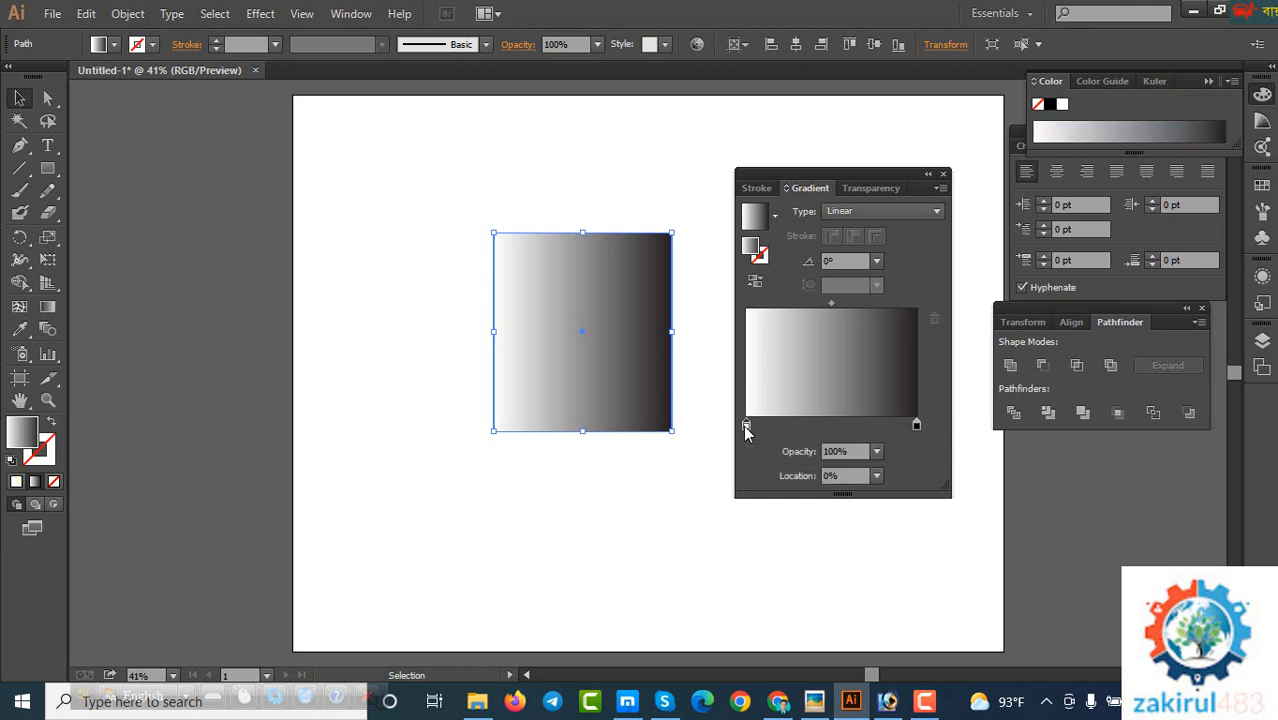
{"action": "double_click", "coordinate": [746, 426]}
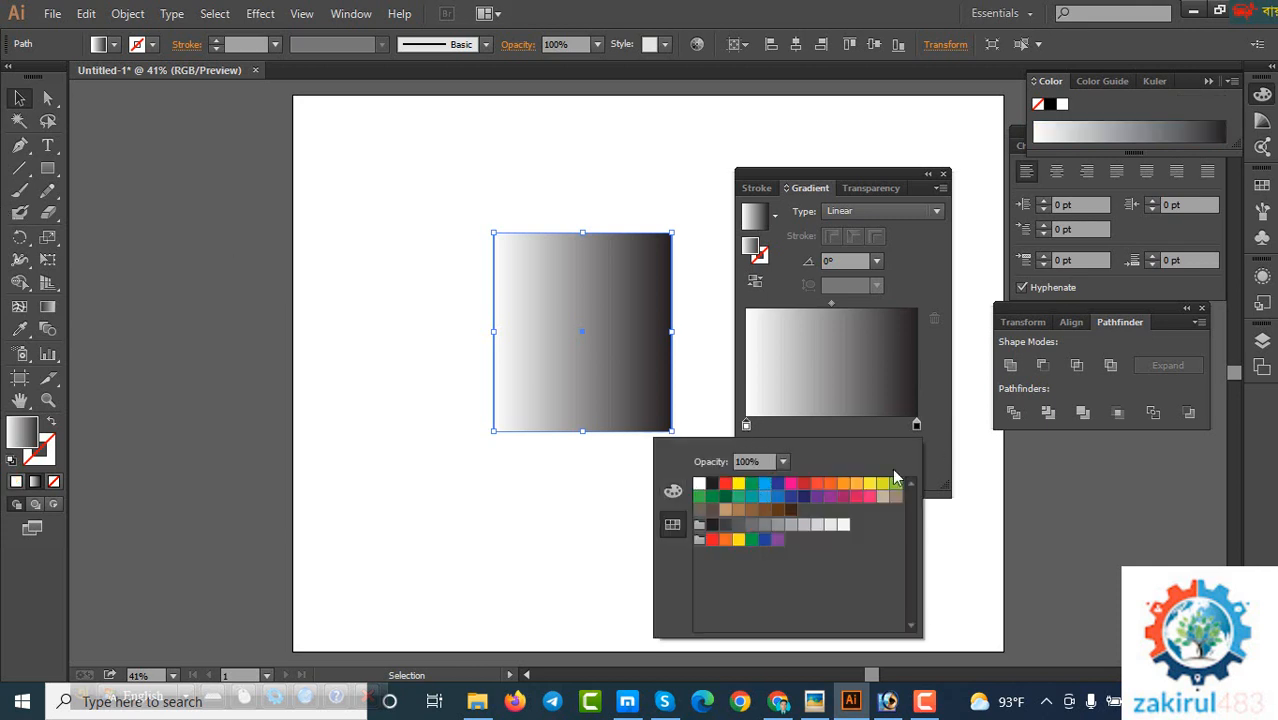
{"action": "left_click", "coordinate": [791, 484]}
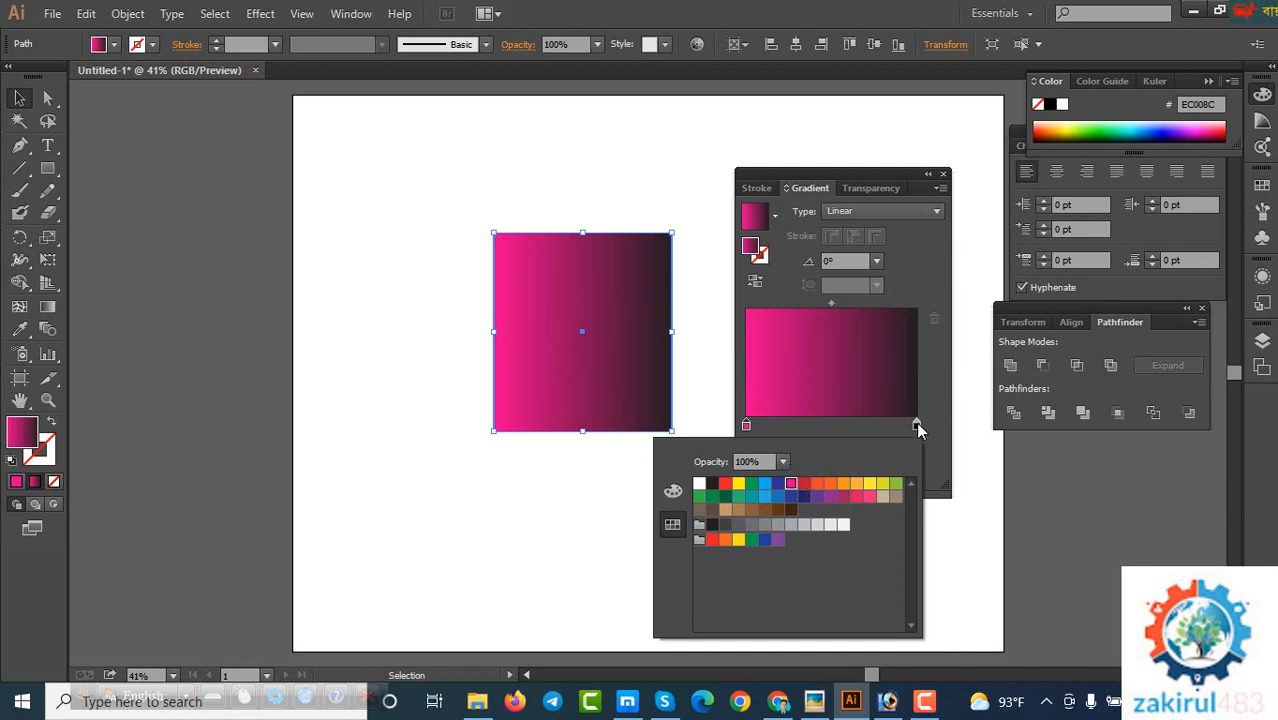
{"action": "left_click", "coordinate": [825, 417]}
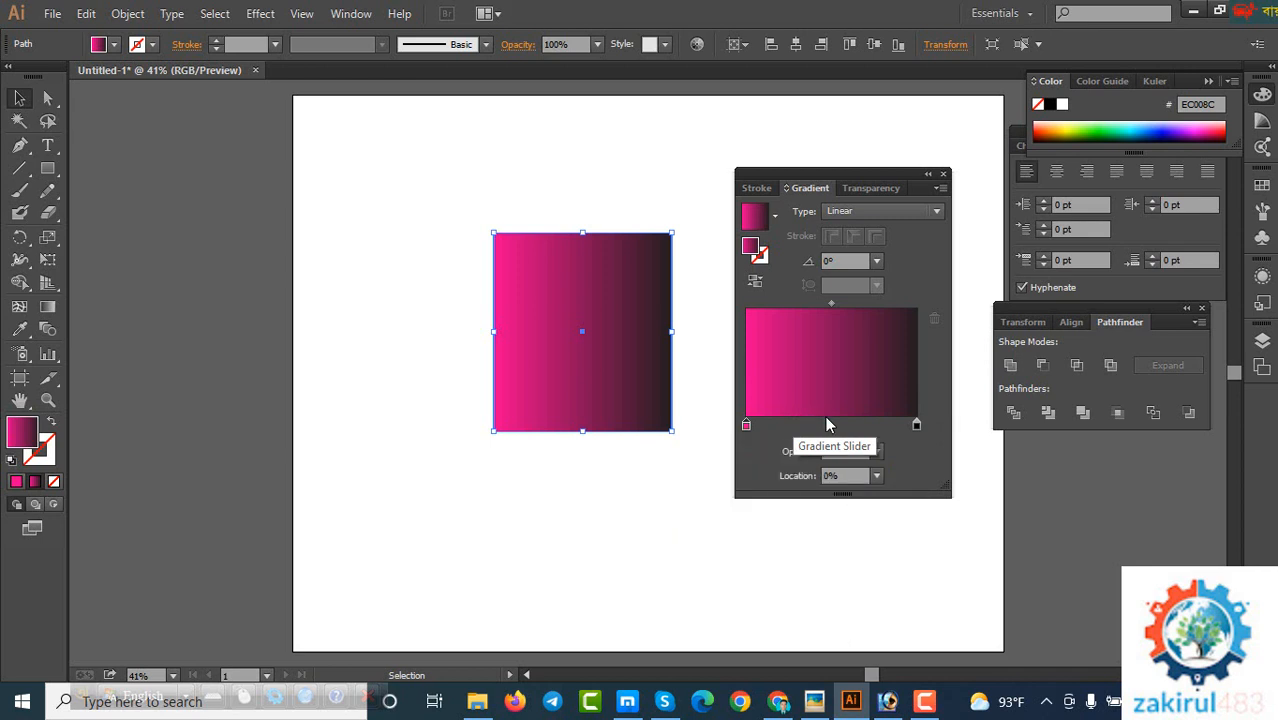
Shift the gradient's magenta stop inward and add a slightly darker magenta stop (DC0284) beside it at about 29%
{"action": "left_click", "coordinate": [830, 424]}
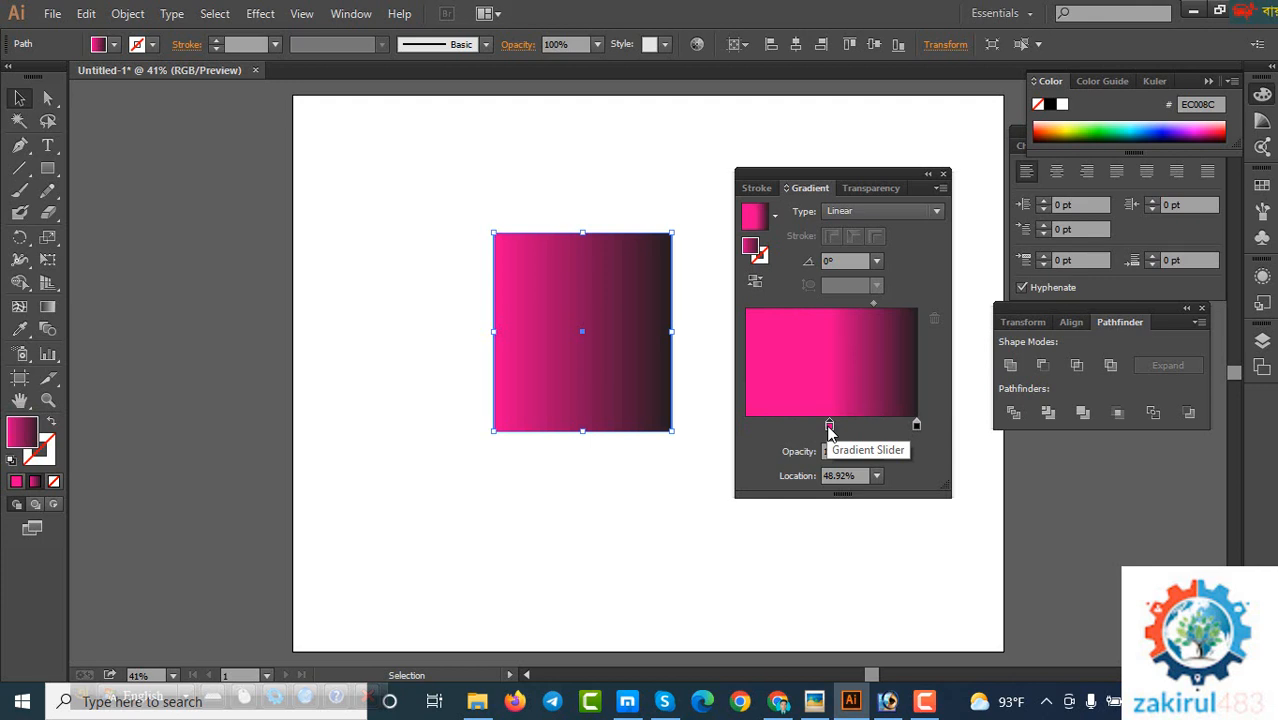
{"action": "left_click_drag", "start_coordinate": [829, 425], "coordinate": [810, 422]}
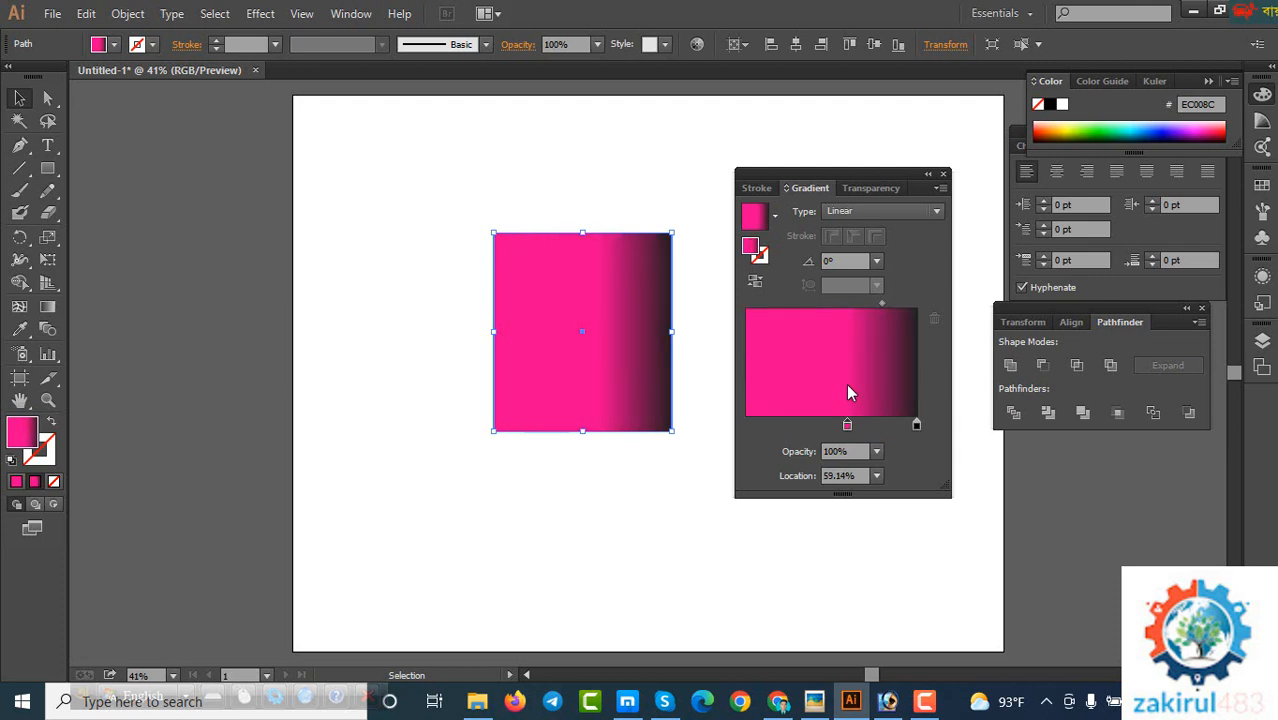
{"action": "left_click_drag", "start_coordinate": [843, 423], "coordinate": [797, 425]}
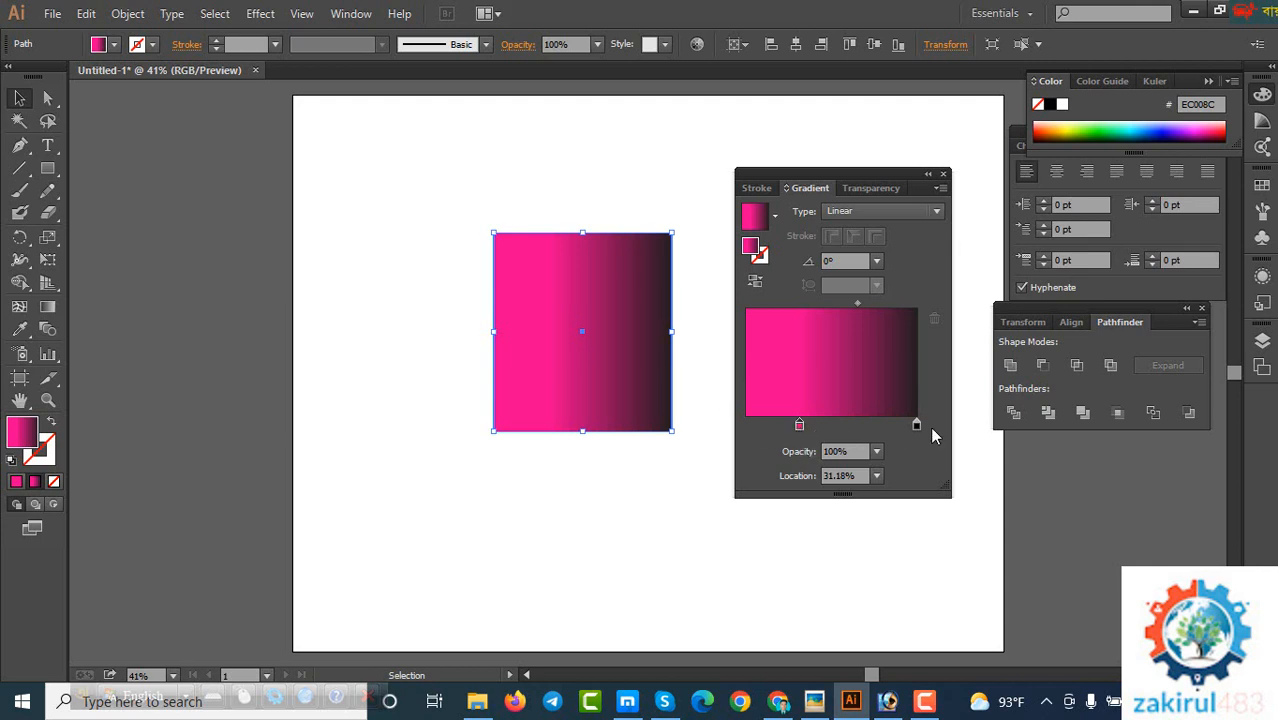
{"action": "left_click", "coordinate": [808, 425]}
{"action": "mouse_move", "coordinate": [801, 425]}
{"action": "left_mouse_down"}
{"action": "mouse_move", "coordinate": [778, 430]}
{"action": "mouse_move", "coordinate": [813, 427]}
{"action": "mouse_move", "coordinate": [799, 428]}
{"action": "left_mouse_up"}
{"action": "left_click", "coordinate": [811, 427]}
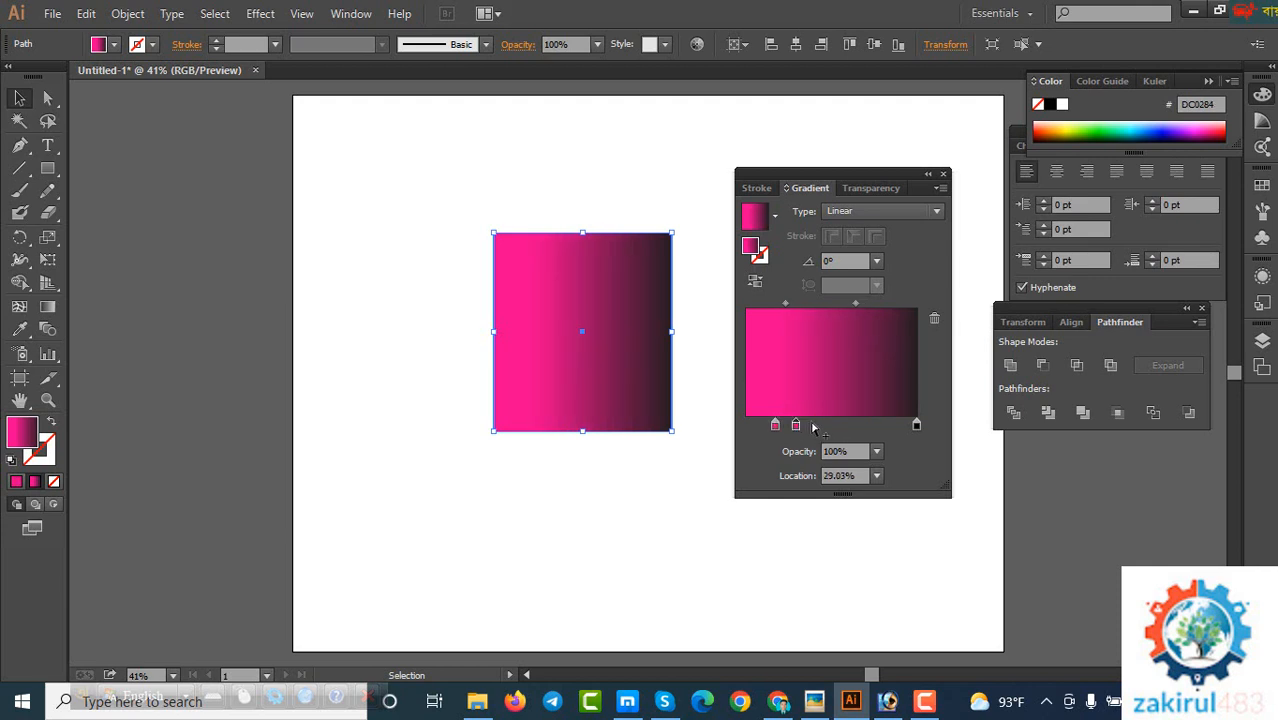
Add a white gradient stop at about 54% and move the DC0284 magenta stop past it to about 70%
{"action": "left_click", "coordinate": [813, 426]}
{"action": "double_click", "coordinate": [811, 424]}
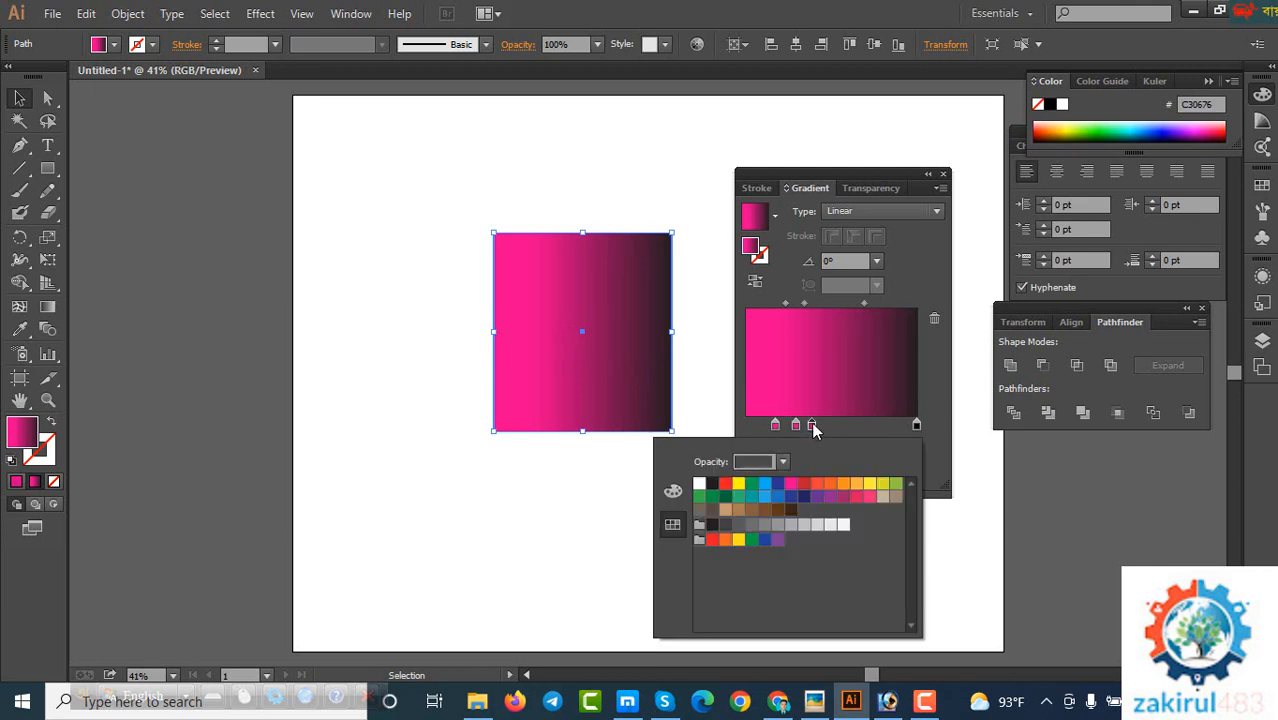
{"action": "left_click", "coordinate": [699, 485]}
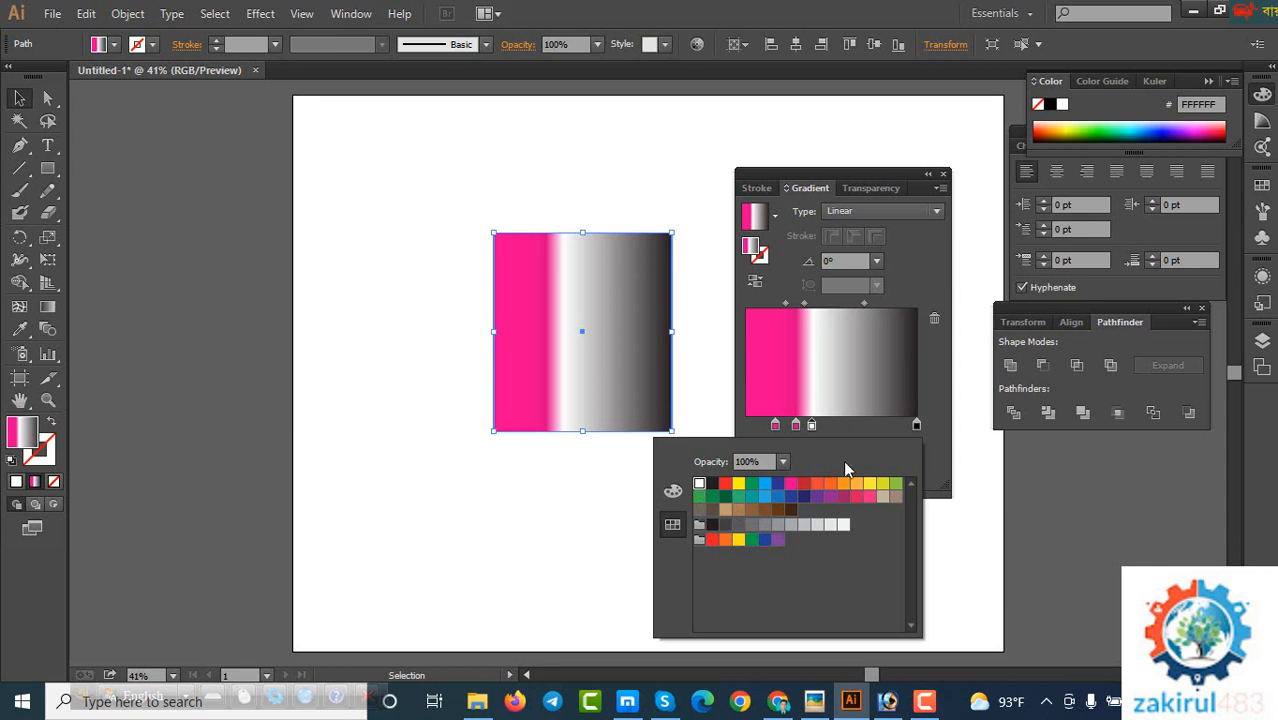
{"action": "left_click_drag", "start_coordinate": [811, 424], "coordinate": [840, 429]}
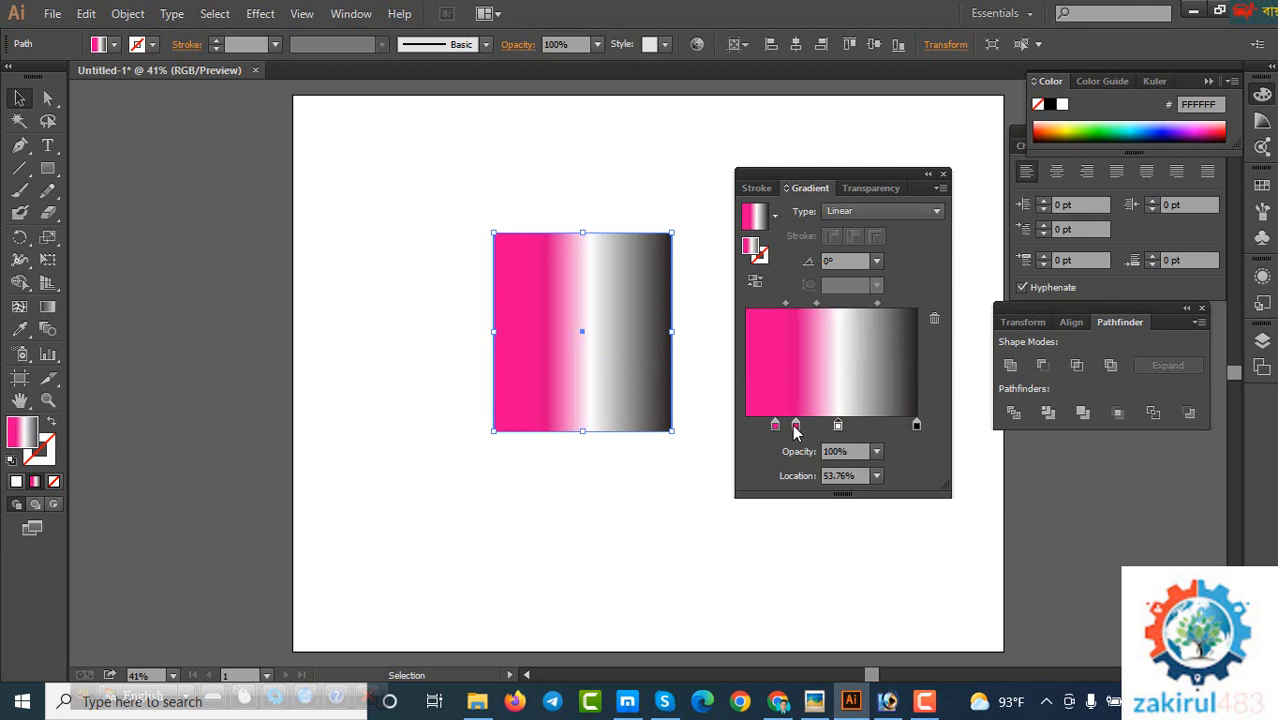
{"action": "left_click_drag", "start_coordinate": [795, 425], "coordinate": [866, 430]}
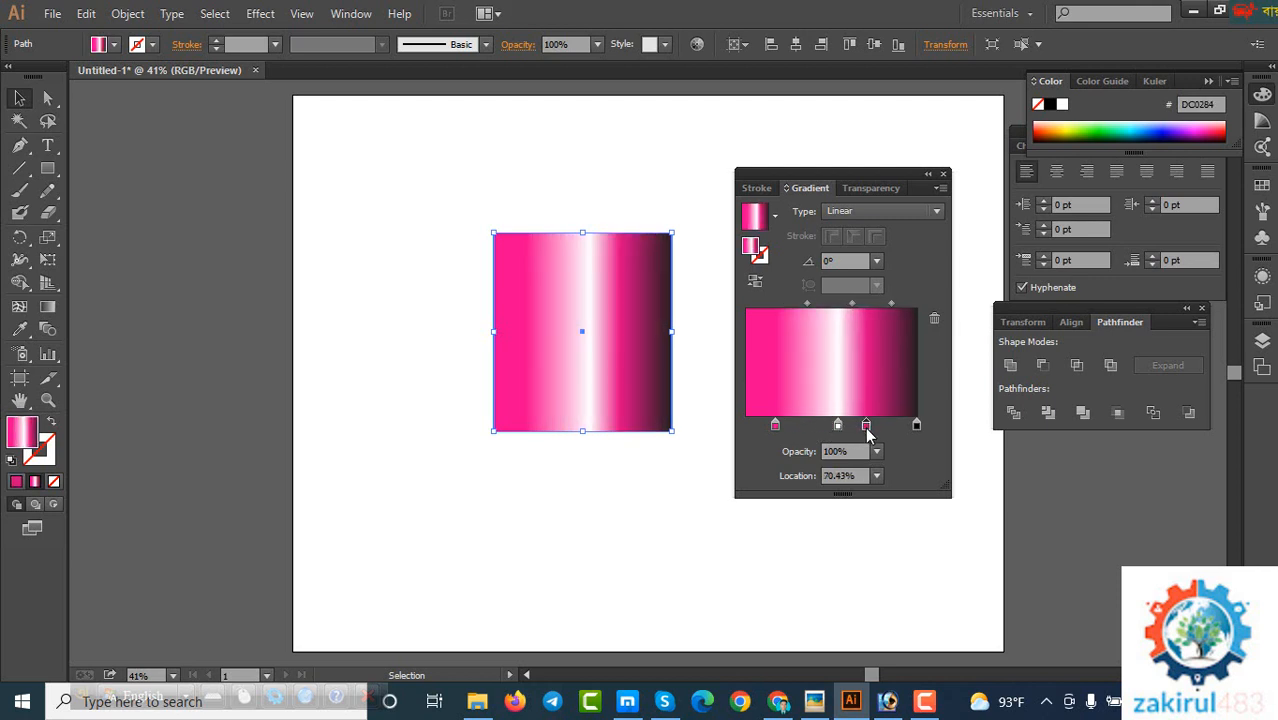
Add a pink stop (F038A5) at about 33%, a lighter pink stop (F362B8) at about 47%, and a dark magenta stop near the black end
{"action": "mouse_move", "coordinate": [790, 425]}
{"action": "left_mouse_down"}
{"action": "mouse_move", "coordinate": [840, 431]}
{"action": "mouse_move", "coordinate": [800, 430]}
{"action": "left_mouse_up"}
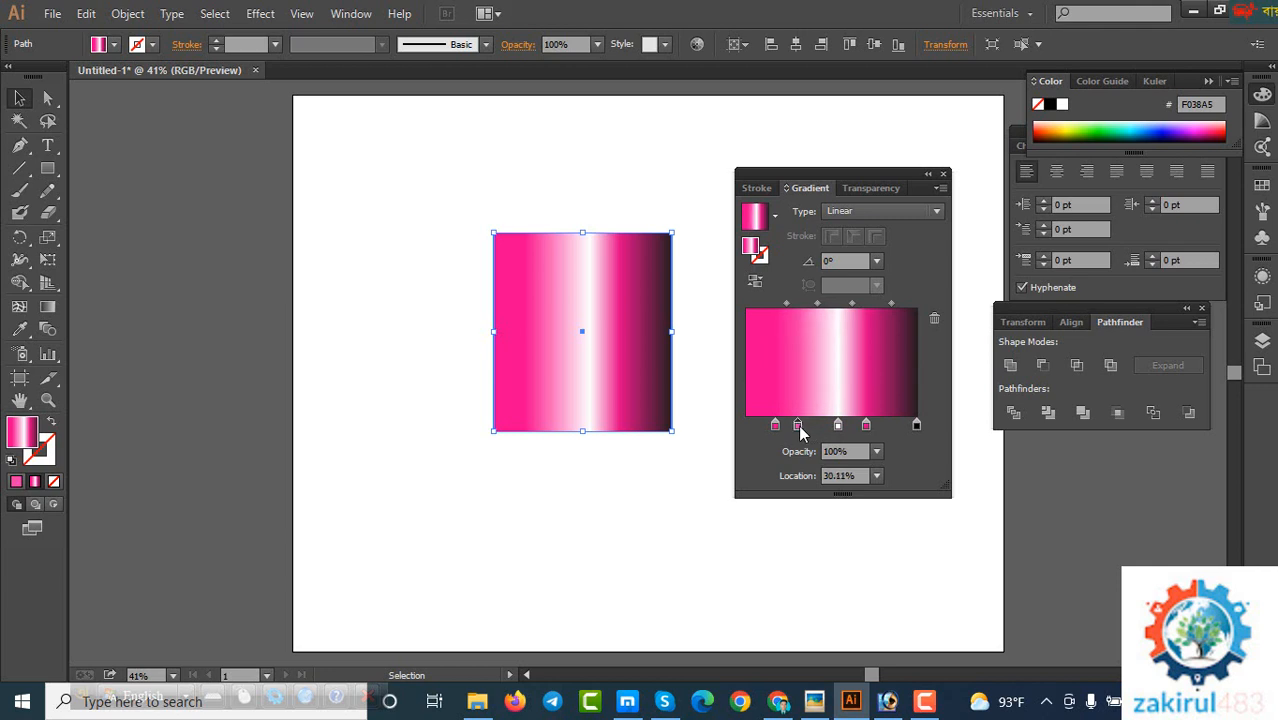
{"action": "left_click_drag", "start_coordinate": [800, 430], "coordinate": [805, 428]}
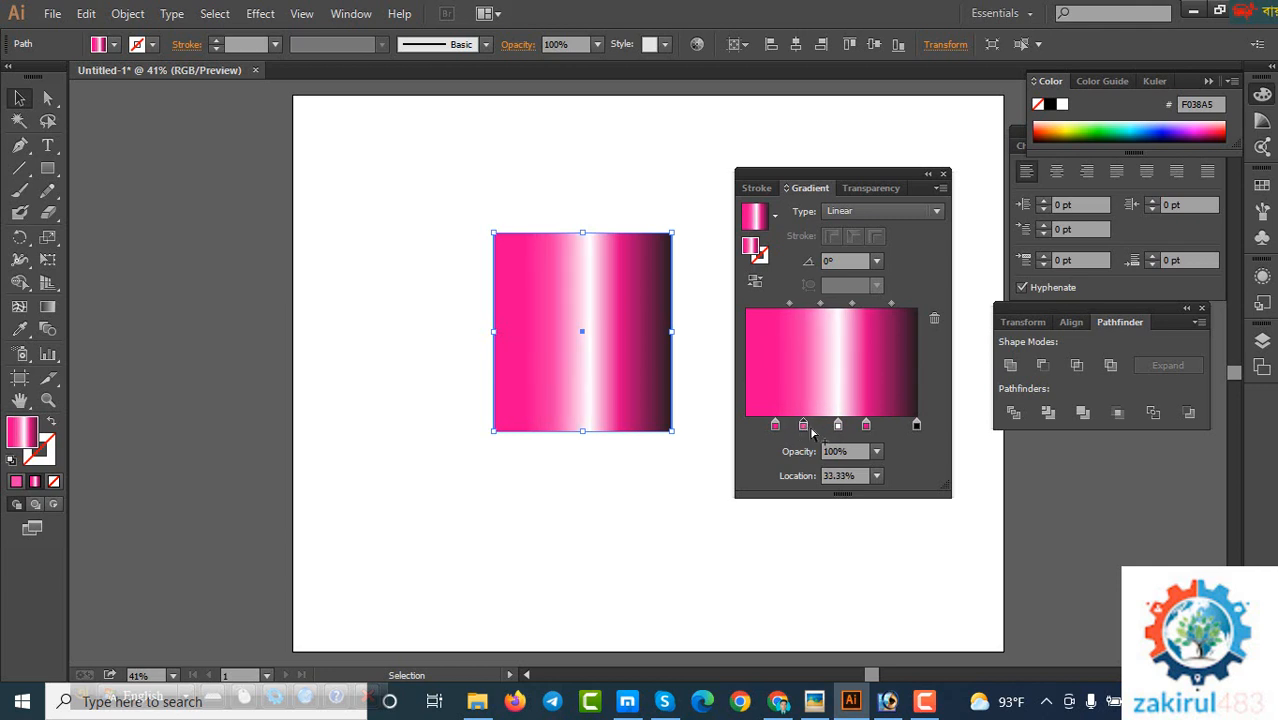
{"action": "left_click", "coordinate": [880, 424]}
{"action": "left_click_drag", "start_coordinate": [883, 425], "coordinate": [826, 428]}
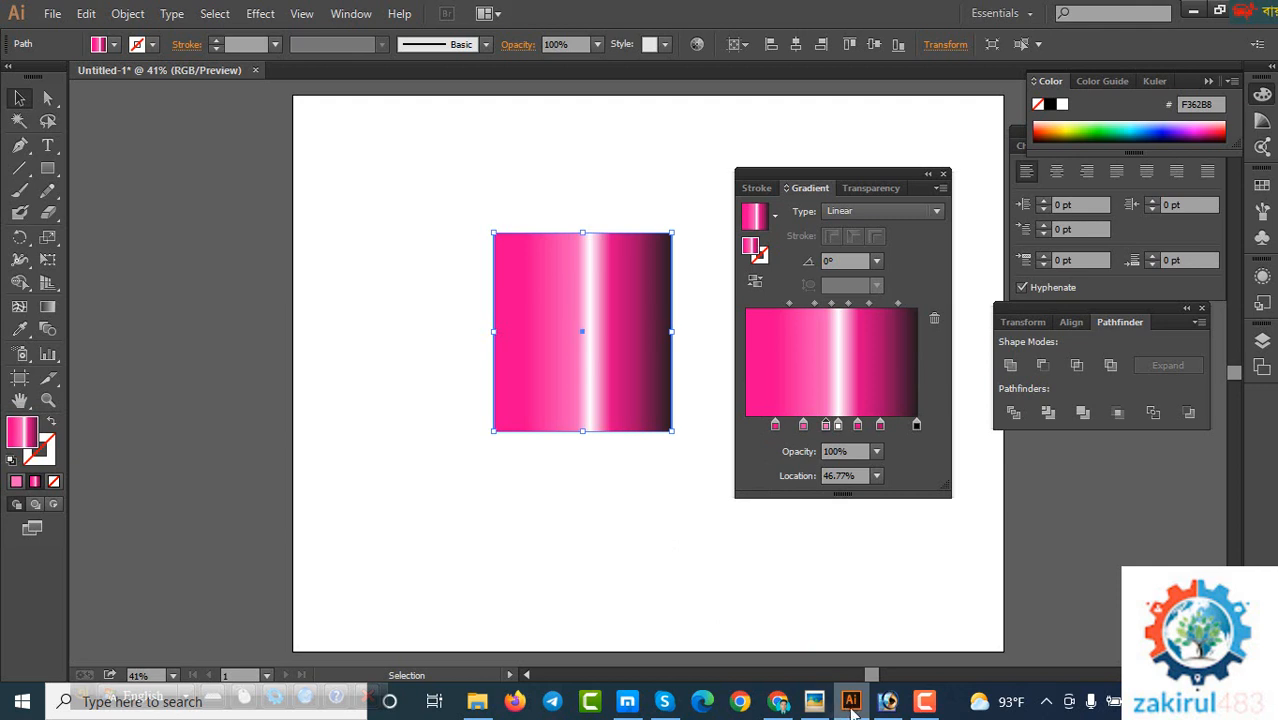
Spread the pink stops toward the gradient's start, with F362B8 at about 34%, and move the dark magenta stop to about 80%
{"action": "left_click", "coordinate": [889, 703]}
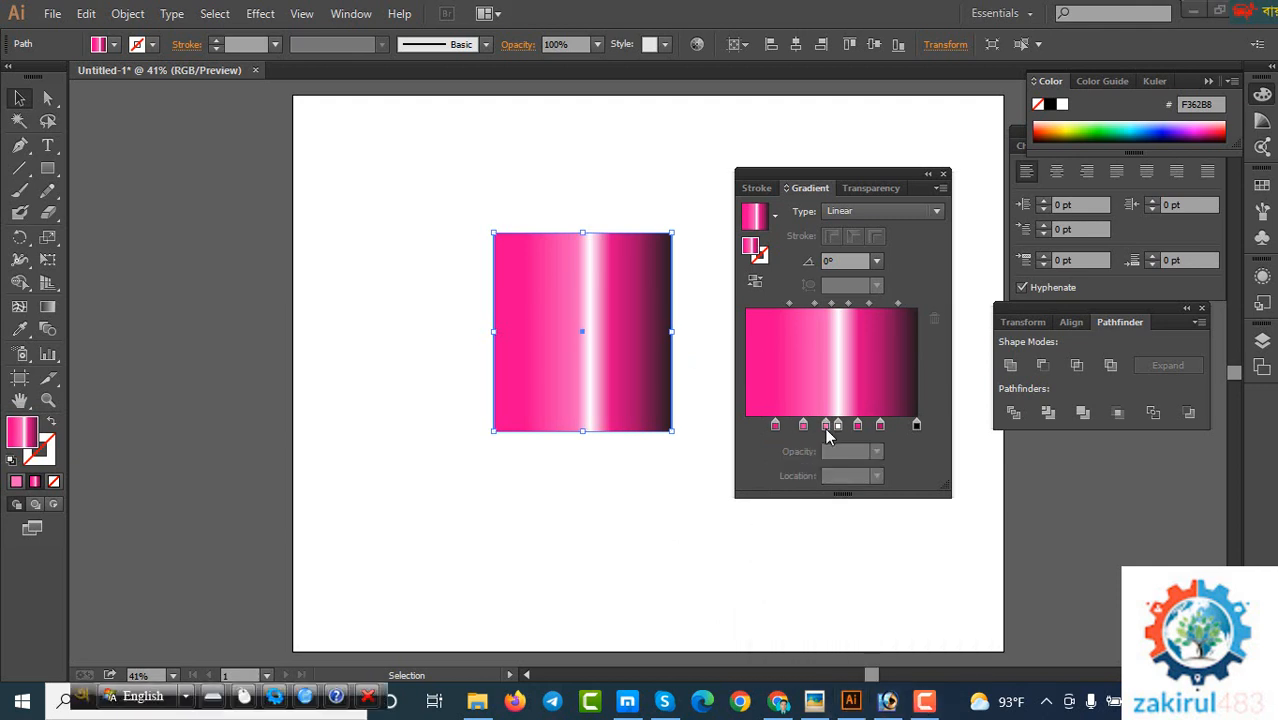
{"action": "left_click_drag", "start_coordinate": [776, 427], "coordinate": [803, 431]}
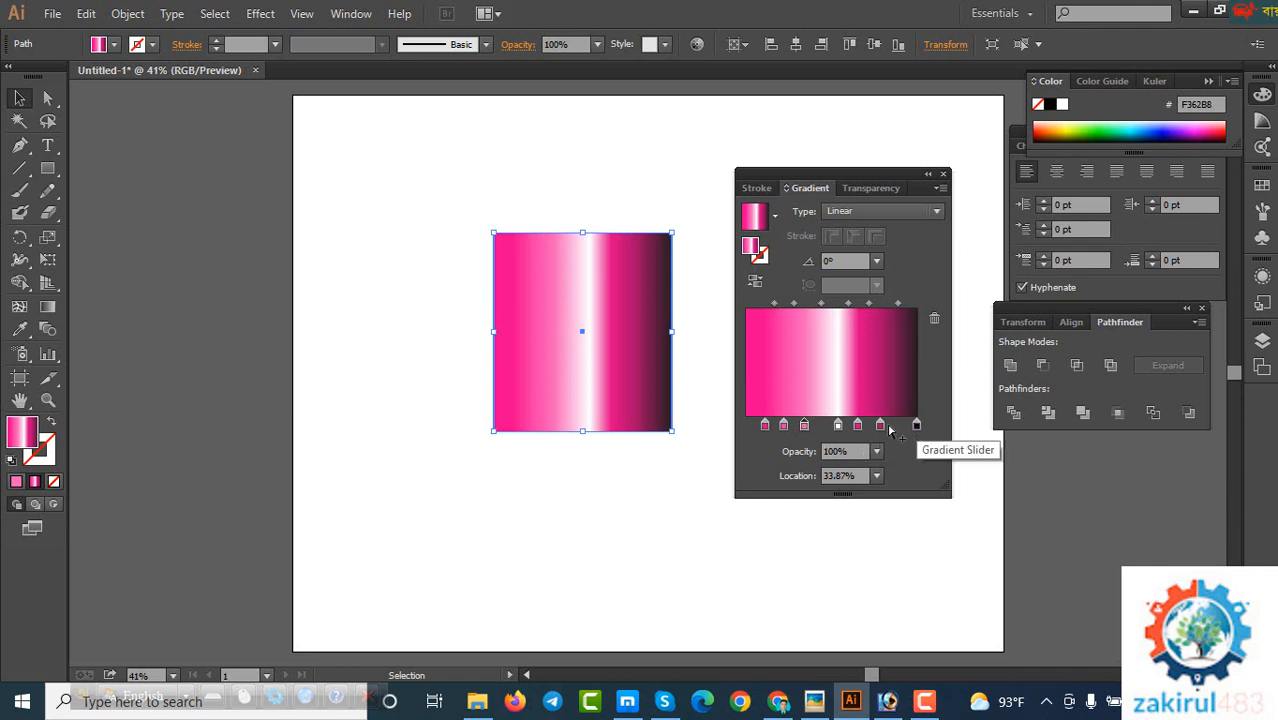
{"action": "left_click_drag", "start_coordinate": [880, 424], "coordinate": [882, 424]}
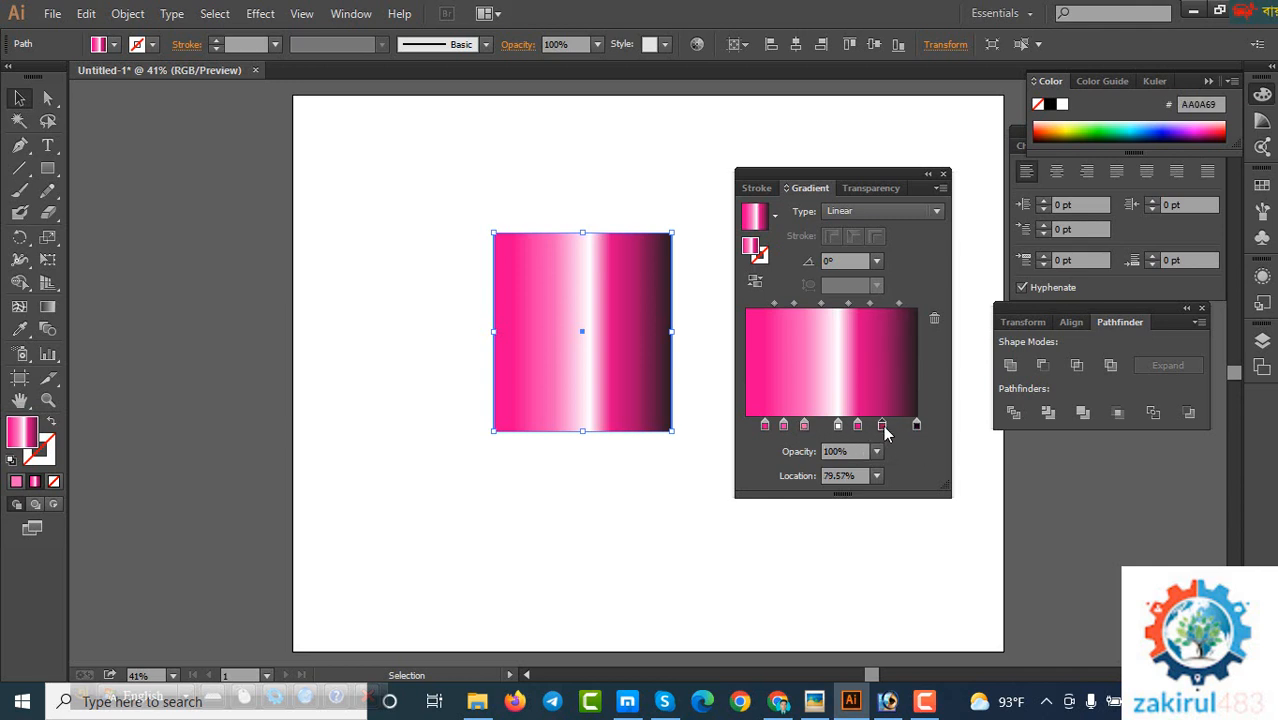
Add a pale pink stop (F791CD) between the light pink and white stops and place it at about 44%
{"action": "left_click", "coordinate": [805, 426]}
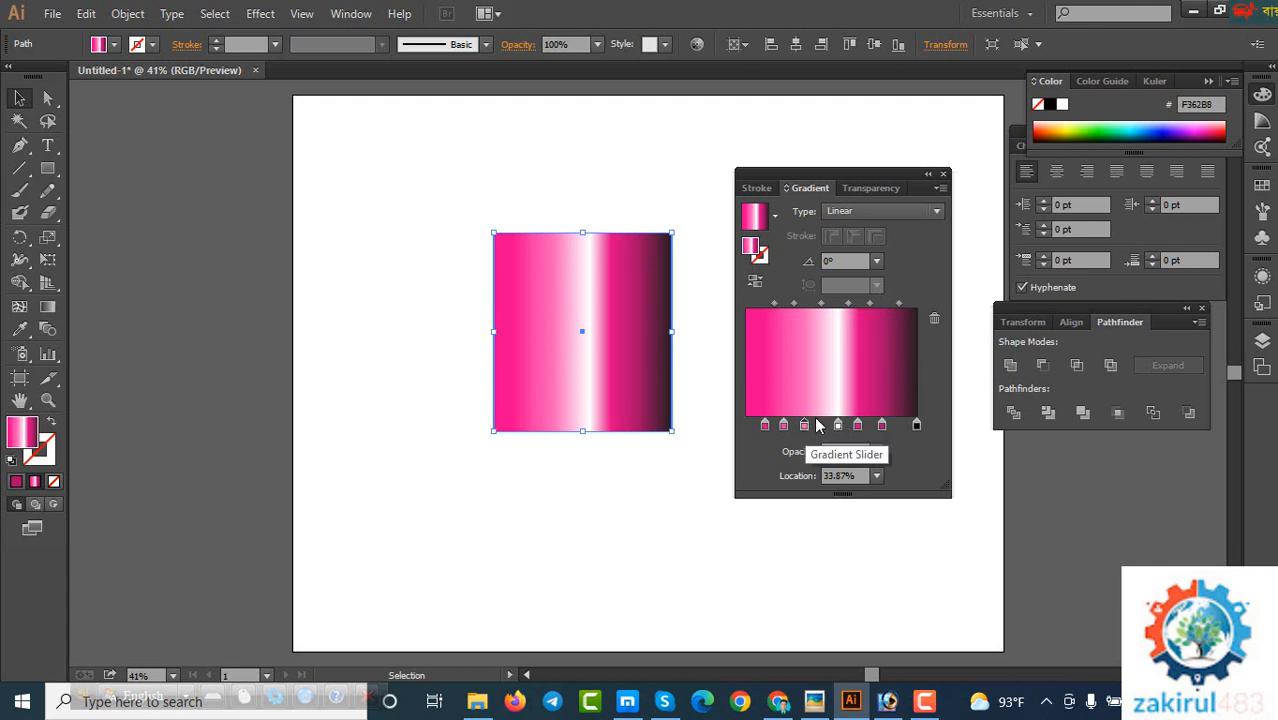
{"action": "left_click", "coordinate": [813, 426]}
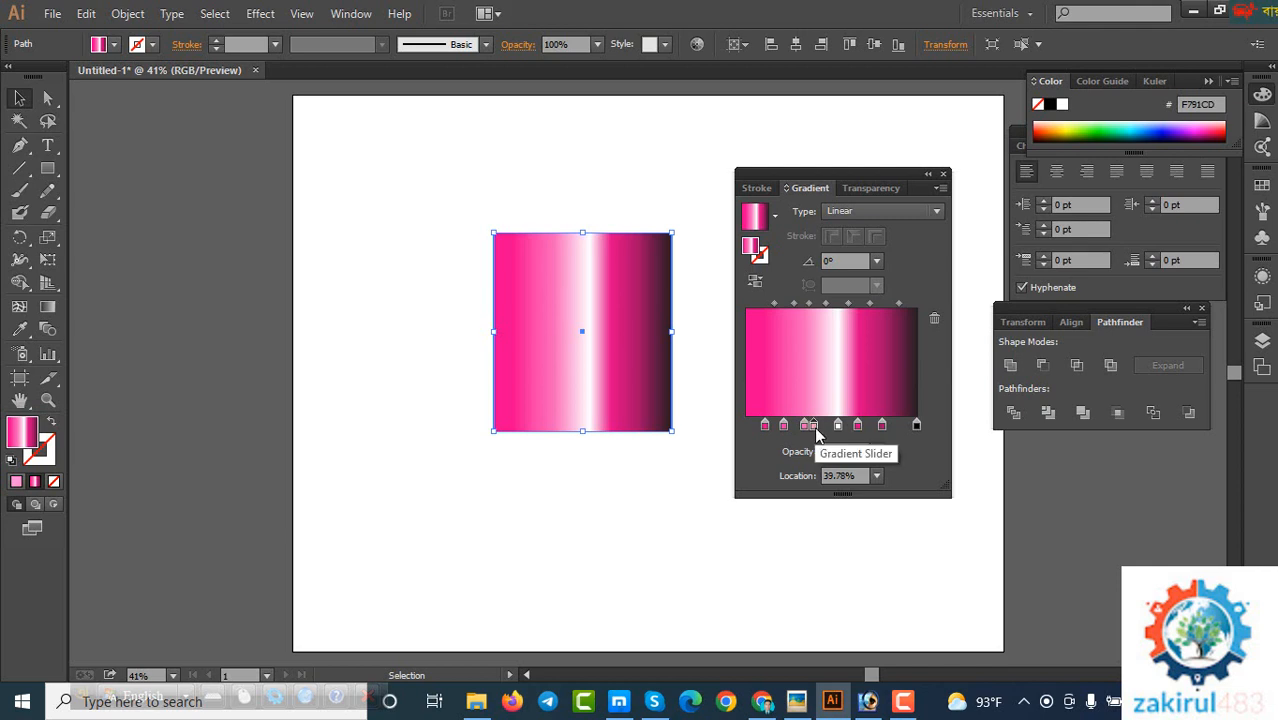
{"action": "left_click_drag", "start_coordinate": [813, 423], "coordinate": [820, 422]}
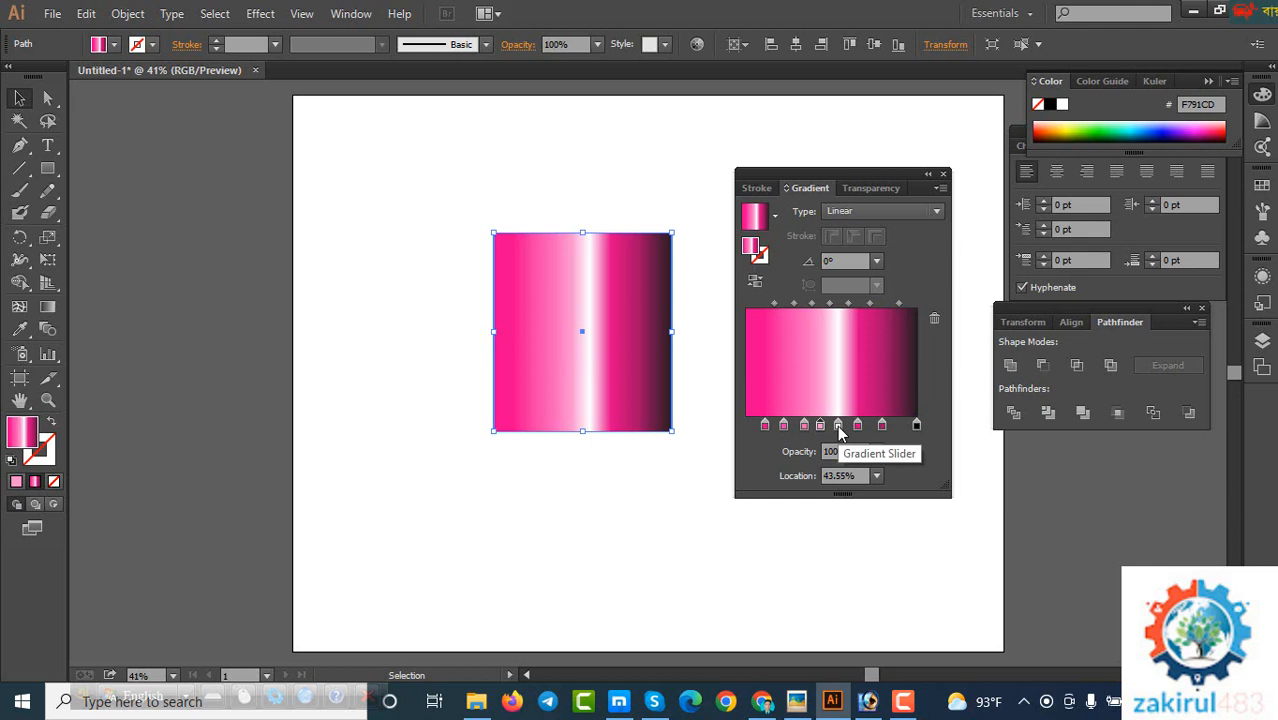
Remove the white stop from the gradient and move the pale pink F791CD stop to about 45%
{"action": "left_click", "coordinate": [838, 426]}
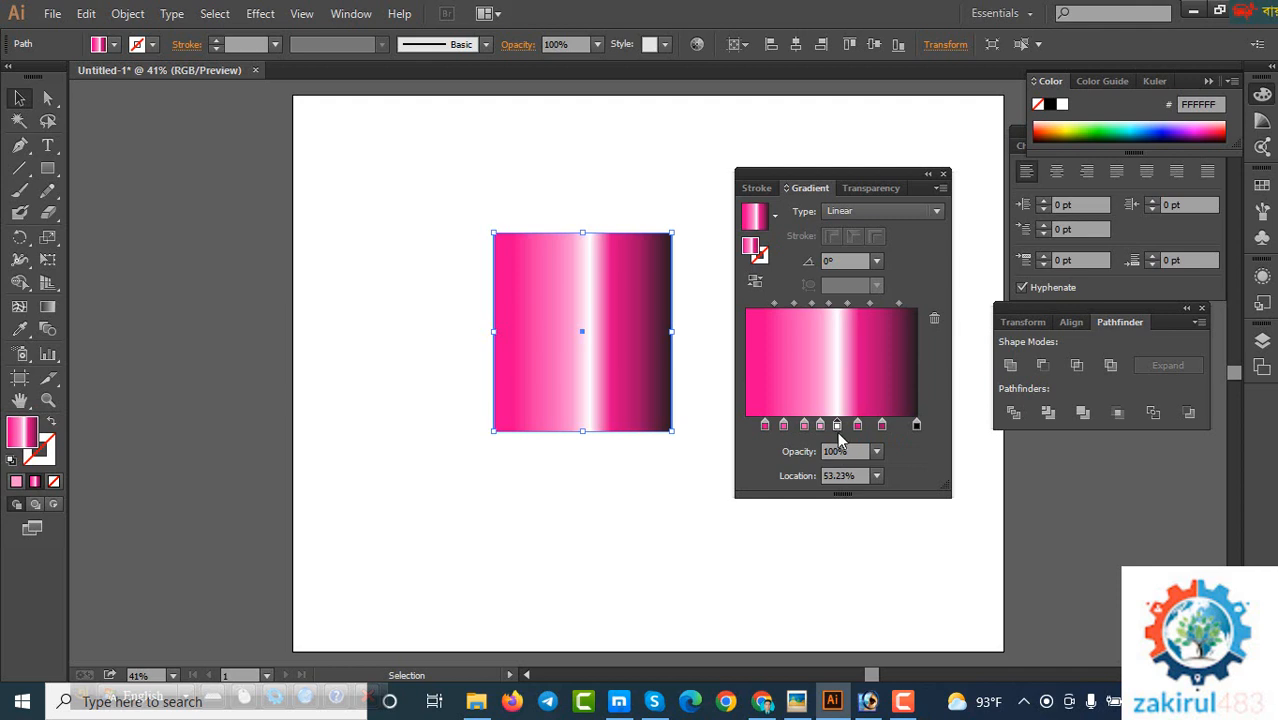
{"action": "left_click_drag", "start_coordinate": [839, 437], "coordinate": [839, 445]}
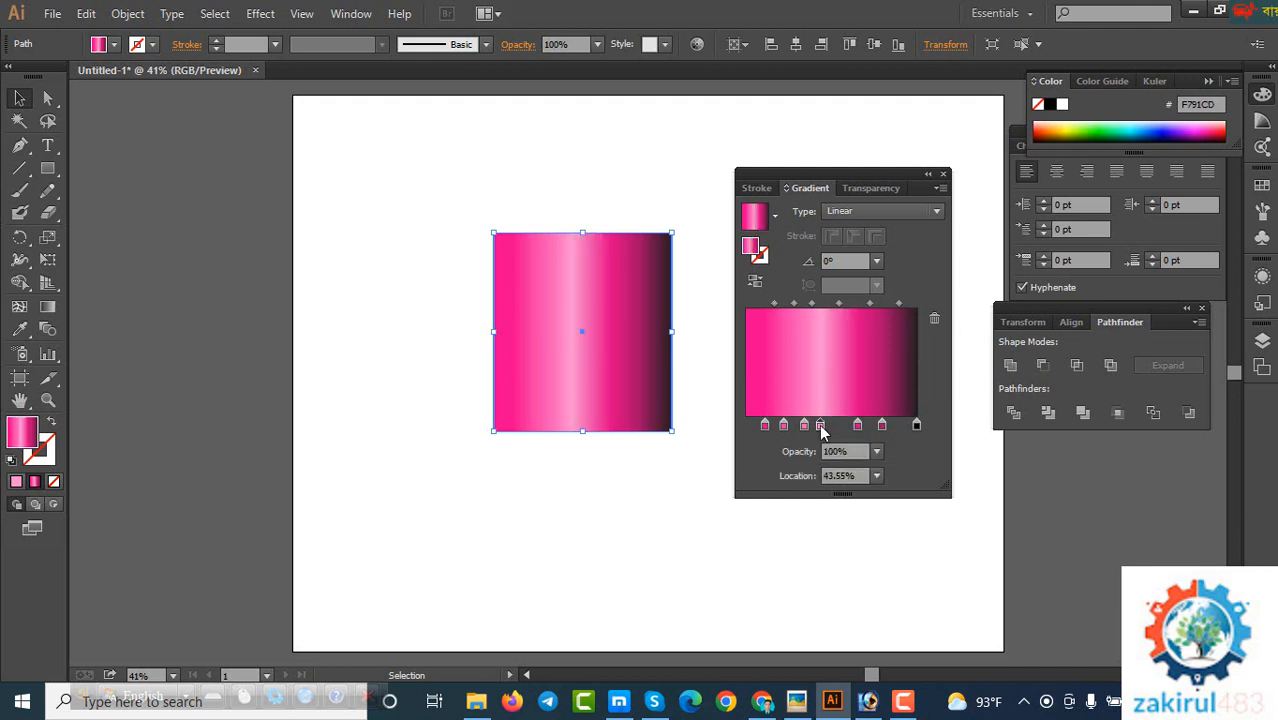
{"action": "left_click_drag", "start_coordinate": [820, 424], "coordinate": [823, 429]}
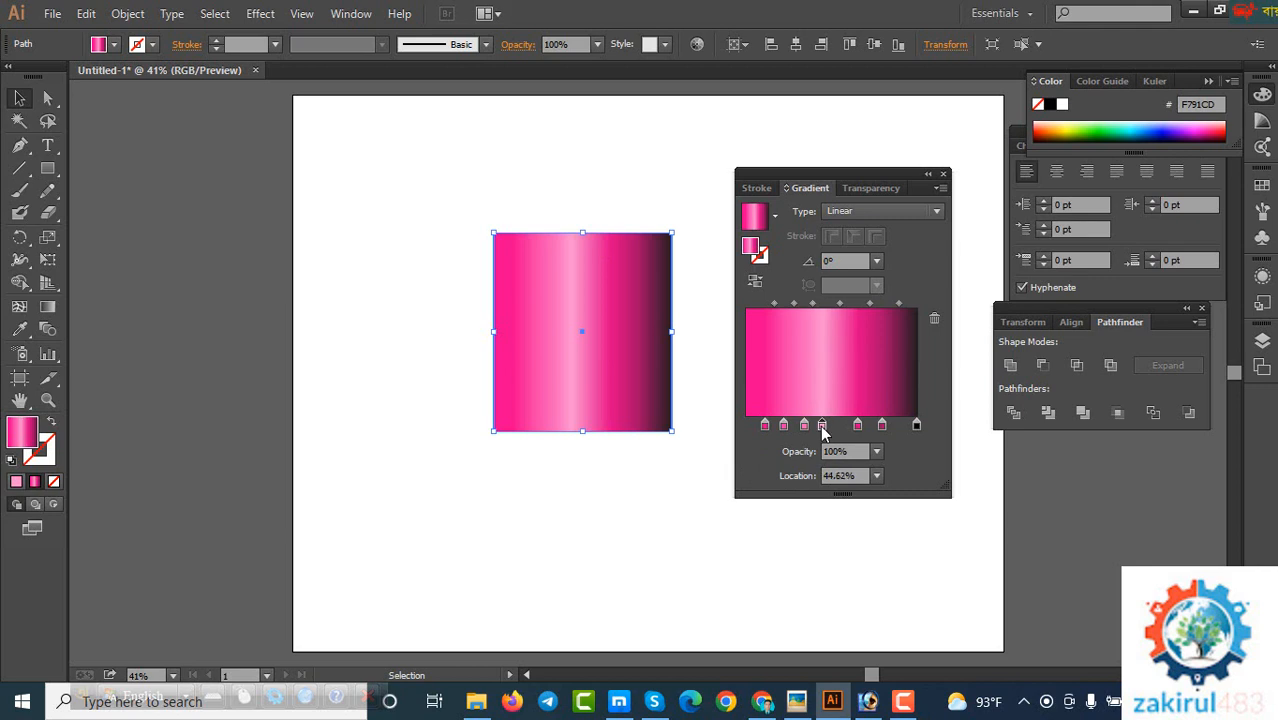